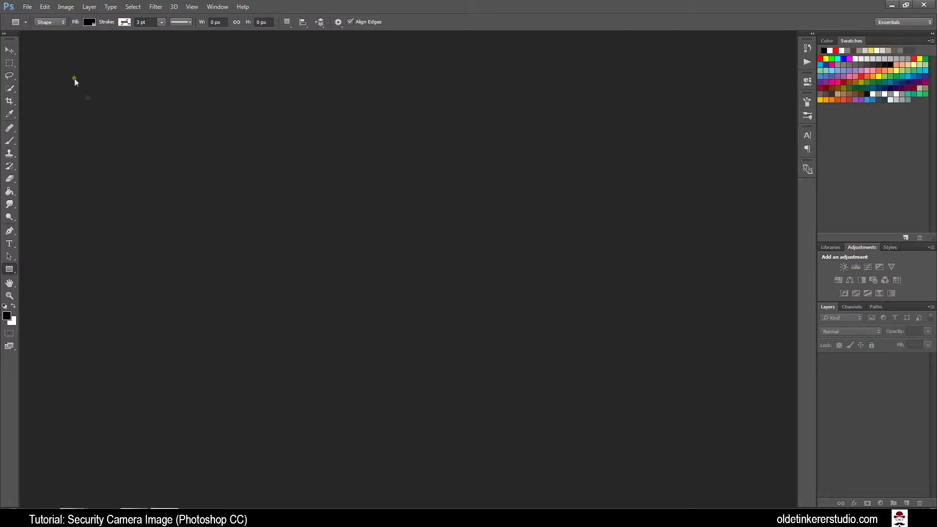
- Open Jefferson Memorial.jpg from the Desktop
click(27, 6)
click(29, 26)
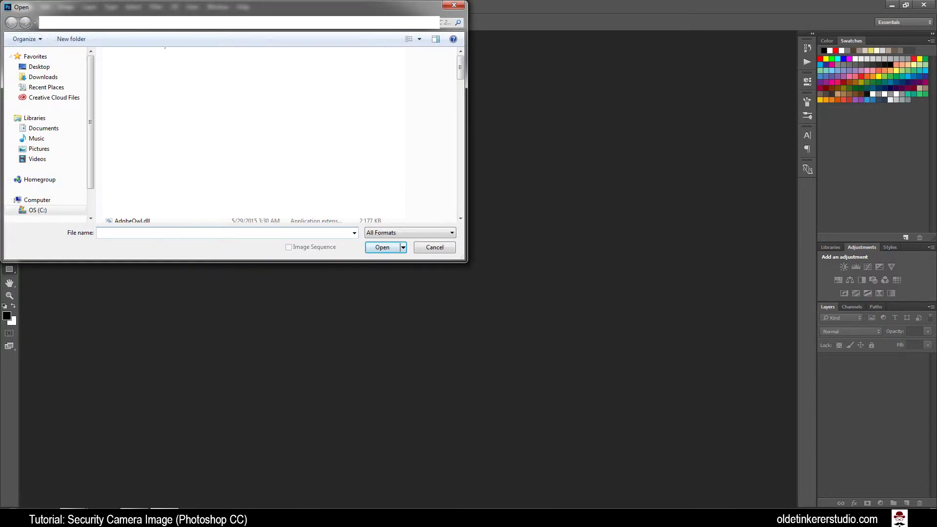
click(33, 67)
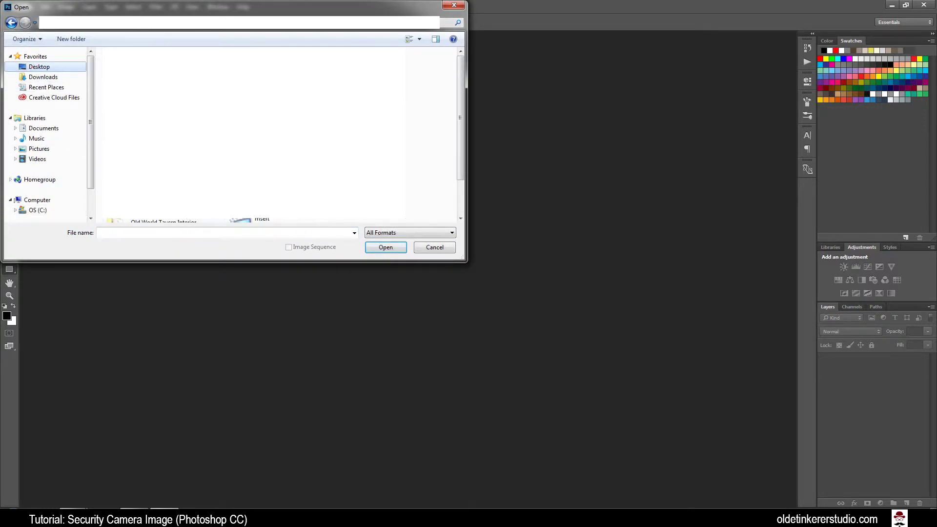
double_click(129, 67)
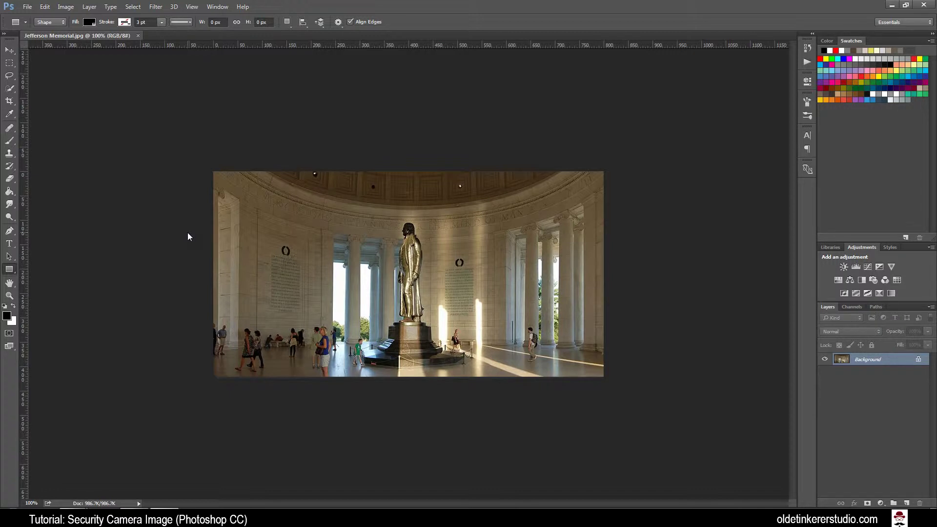
- Duplicate the background layer and name the copy Base
key(ctrl+j)
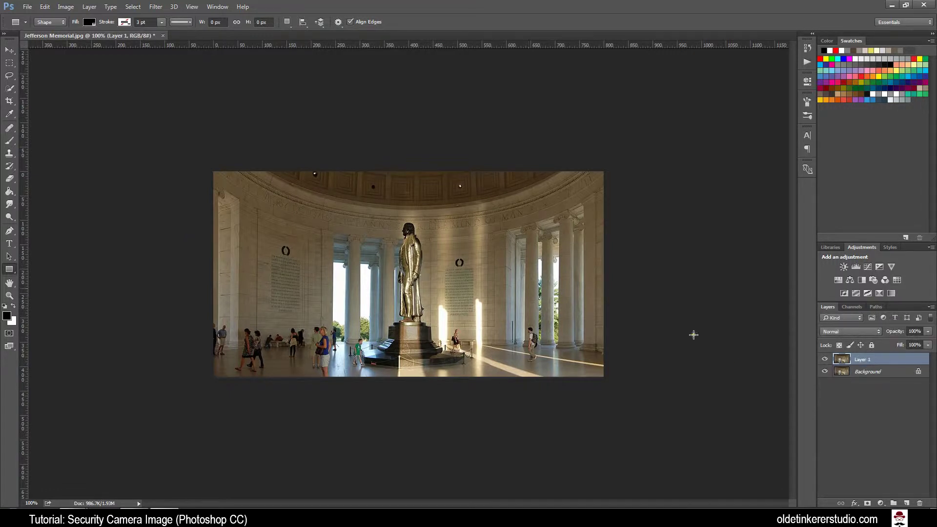
double_click(863, 360)
text(Bace)
key(Return)
- In Lens Correction's Custom settings, set Remove Distortion to -30
click(156, 7)
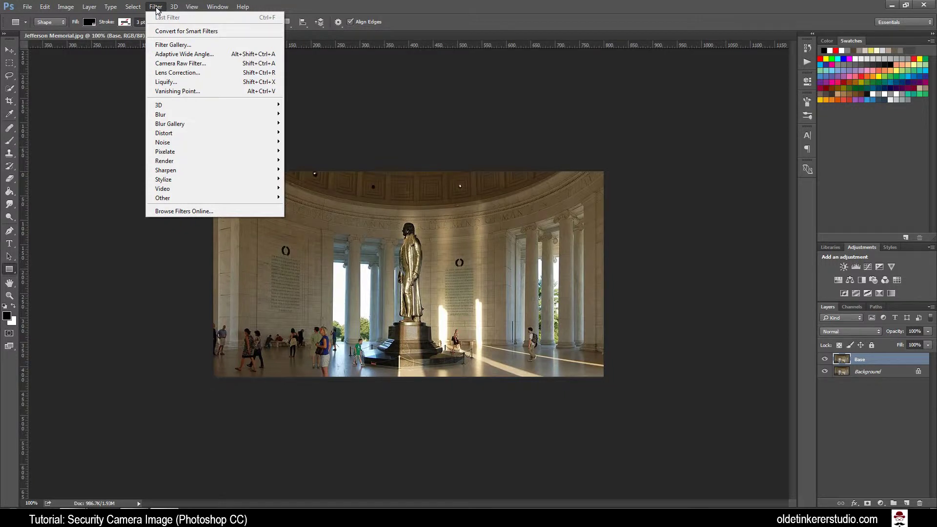
click(174, 74)
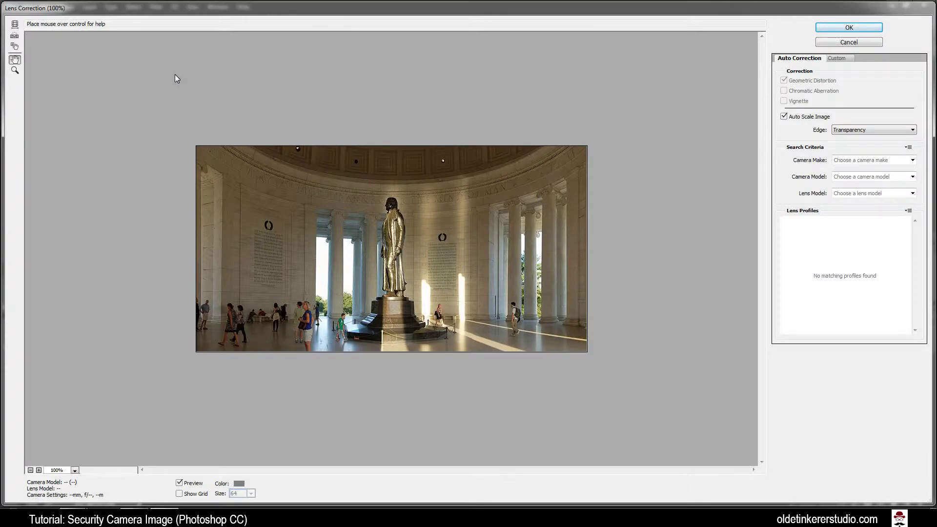
click(841, 58)
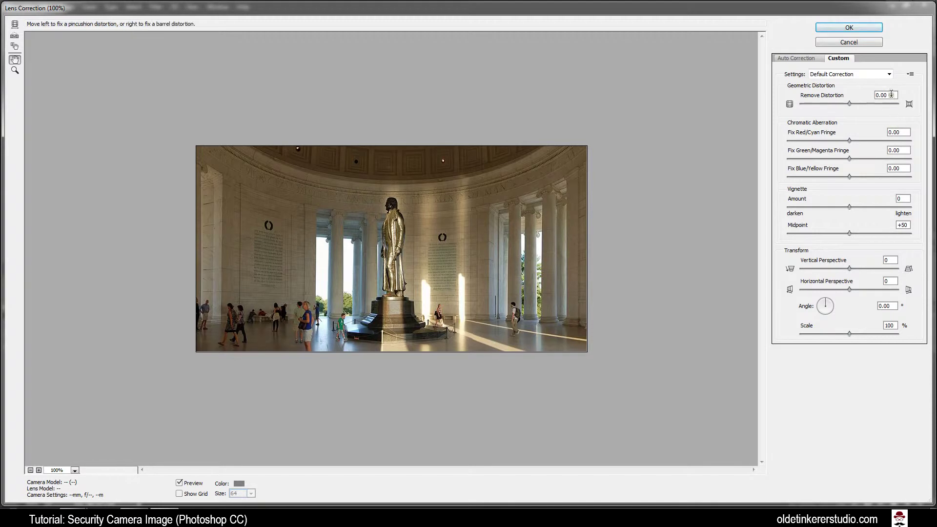
click(863, 97)
text(-30)
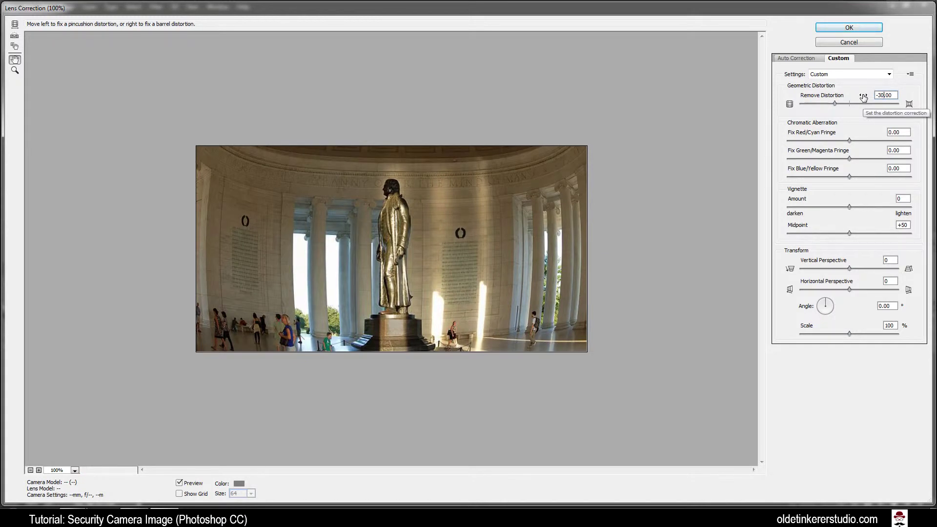
- Set vignette amount to -100 and midpoint to +35, then apply the correction
double_click(897, 199)
text(-100)
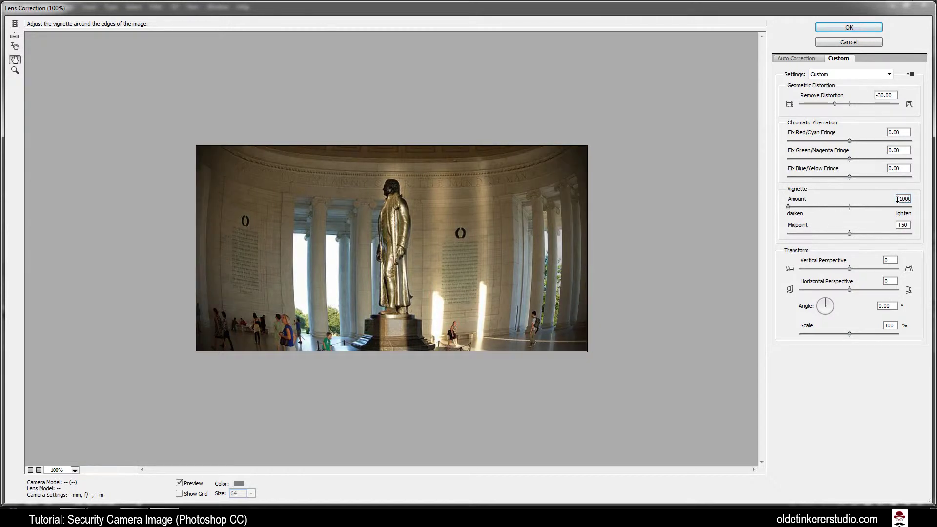
click(905, 225)
key(Return)
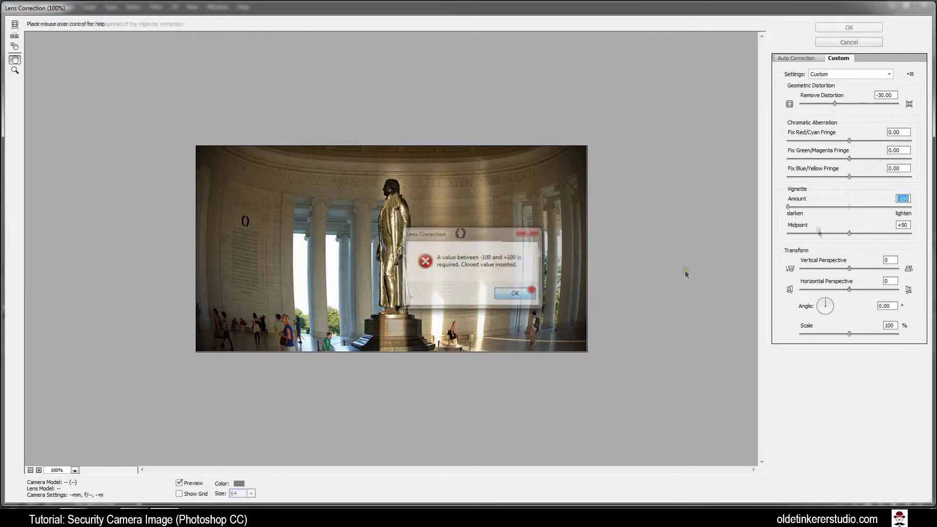
double_click(900, 226)
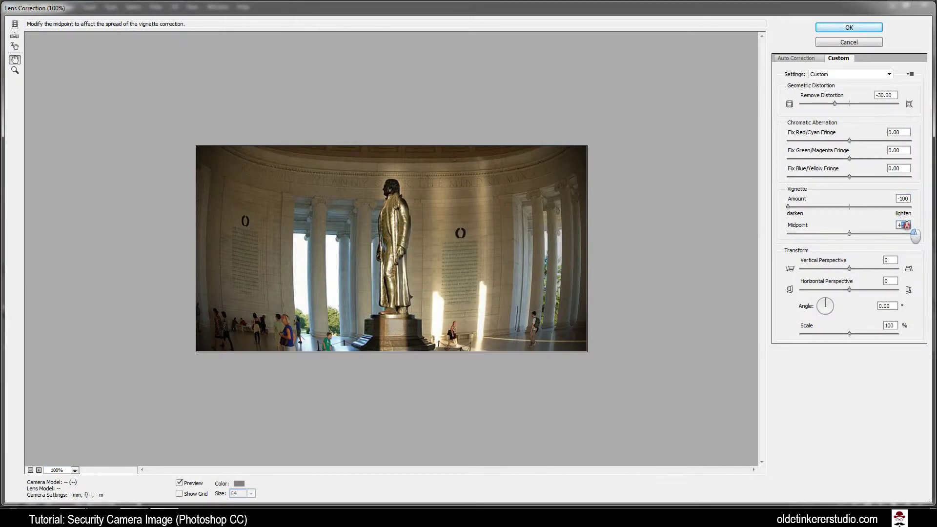
text(+35)
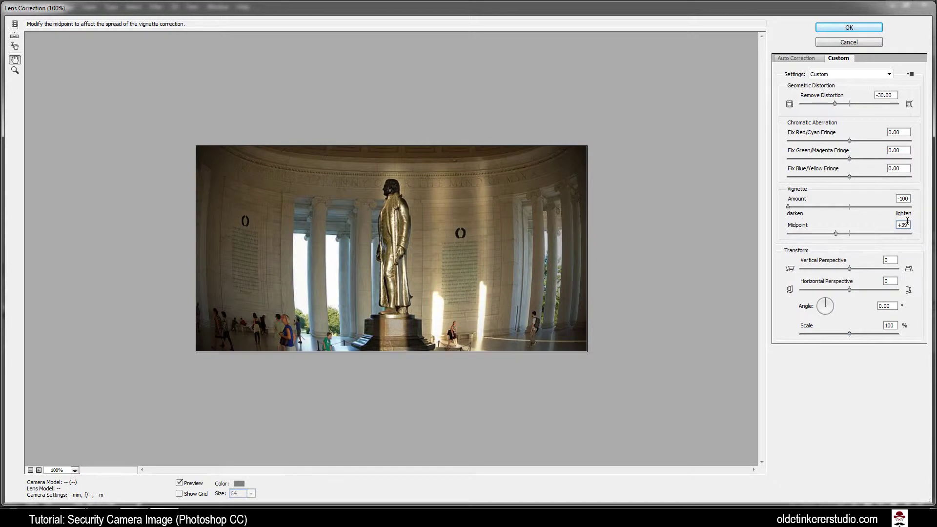
click(849, 28)
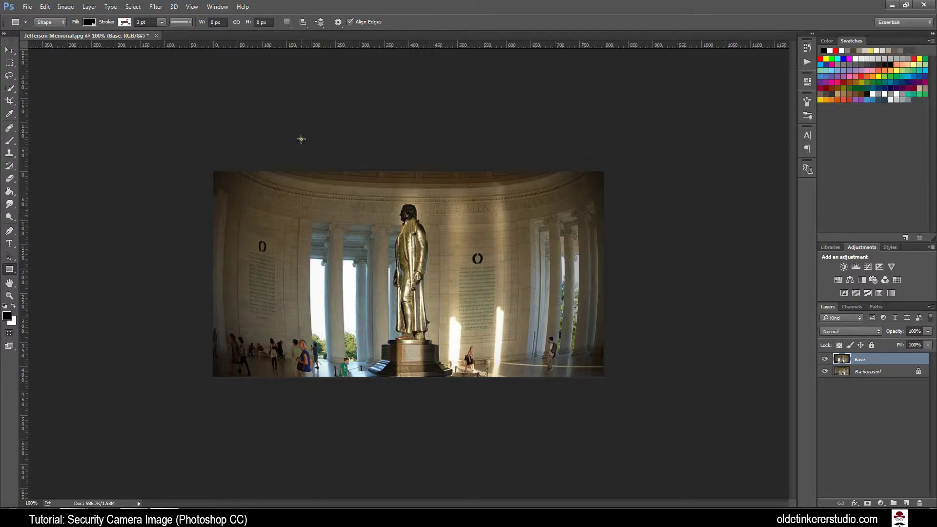
- Apply the Filter Gallery Grain texture with Intensity 50, Contrast 50 and Clumped grain
click(155, 7)
click(169, 45)
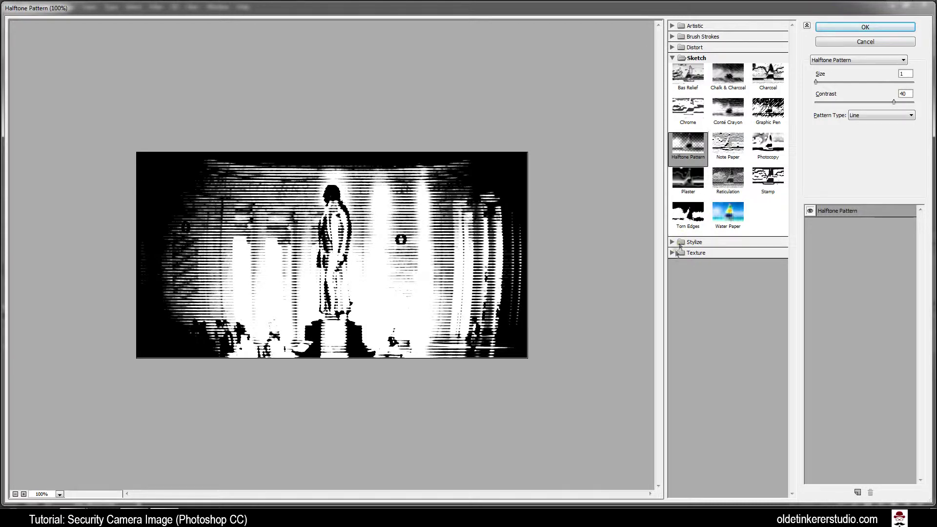
click(676, 253)
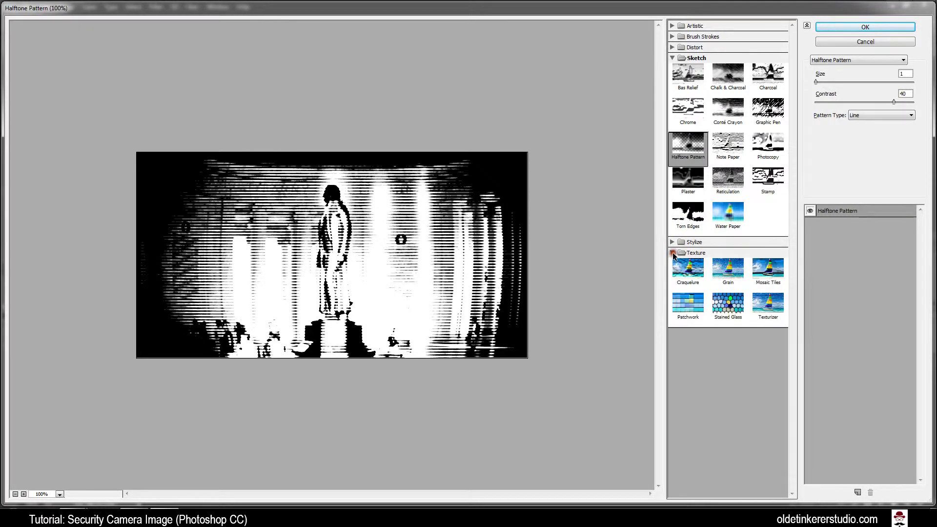
click(728, 273)
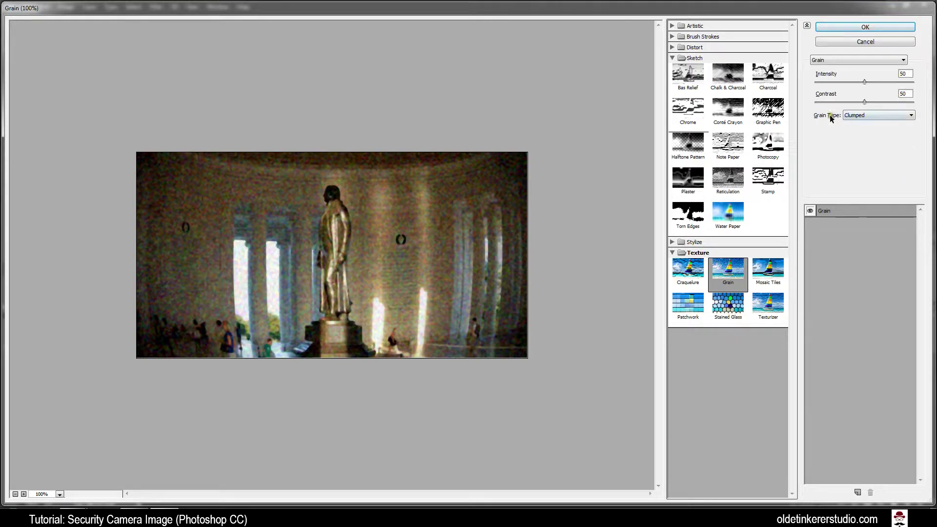
click(858, 27)
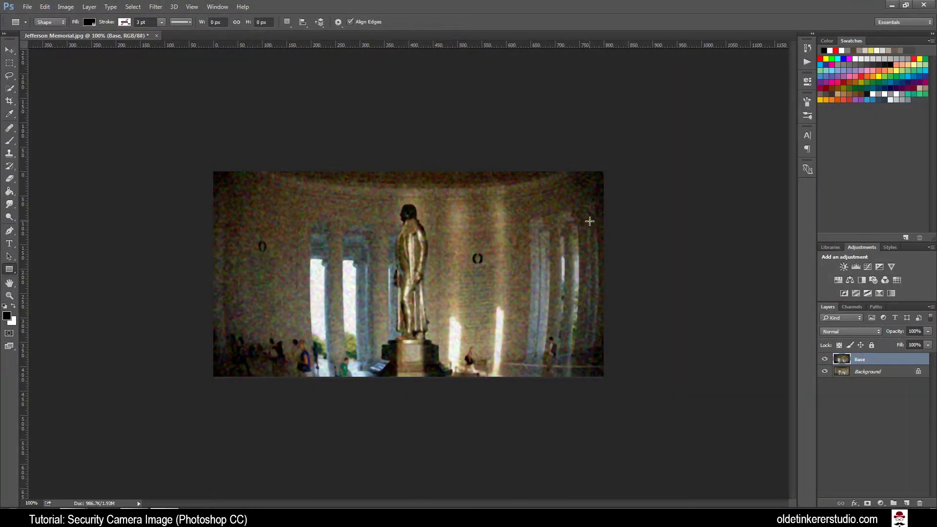
- Add a new layer named Lines
click(906, 503)
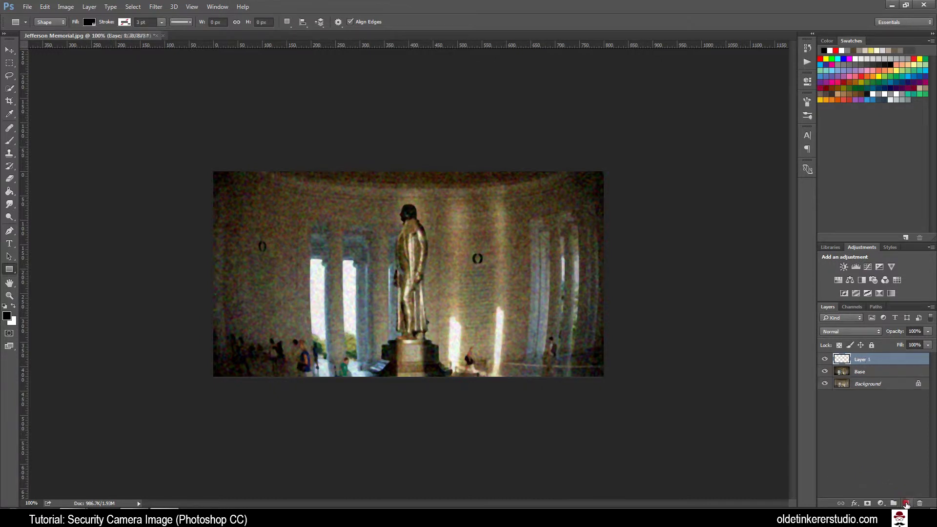
double_click(863, 359)
text(Lines)
key(Return)
- Set the foreground to mid-grey 808080 (brightness 50) and fill the Lines layer with it
click(7, 317)
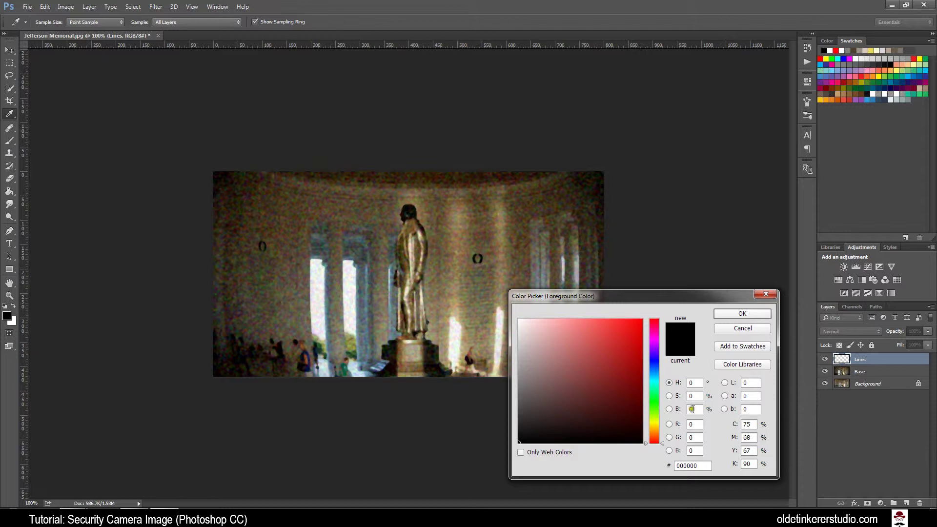
click(690, 409)
text(50)
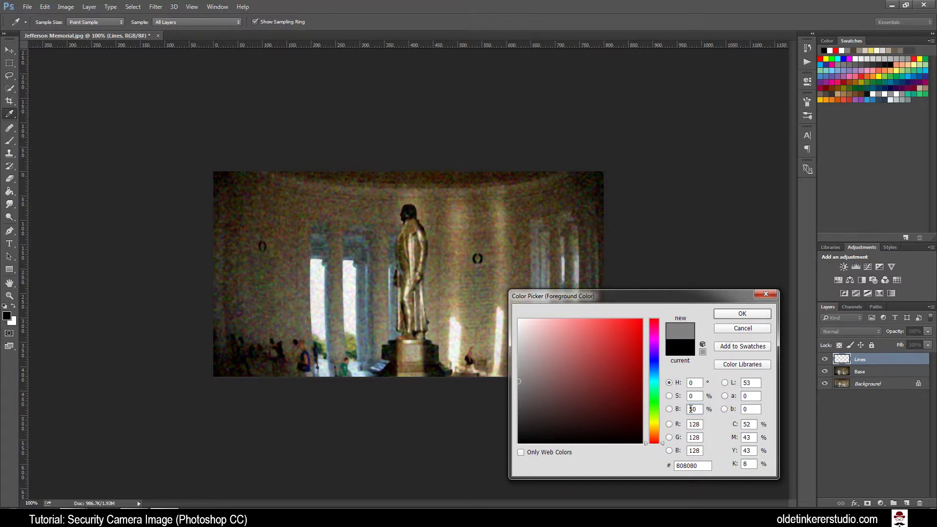
click(737, 313)
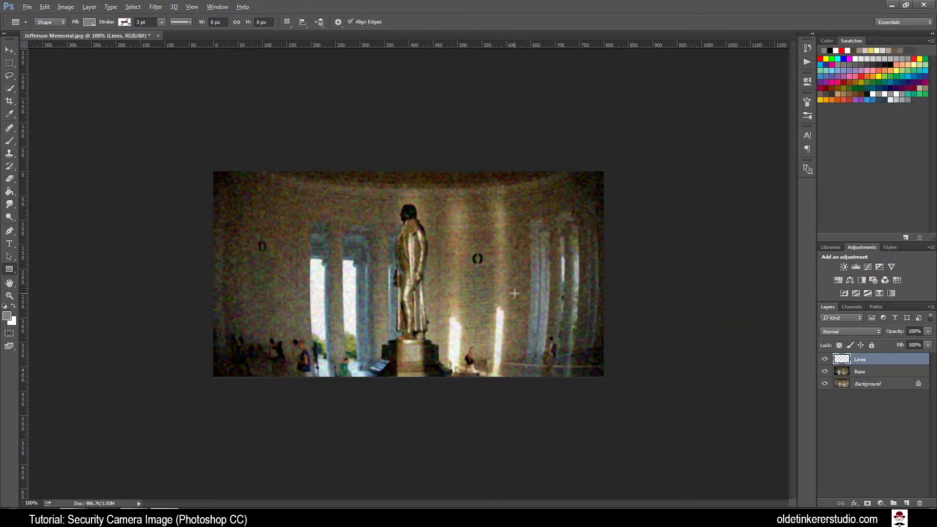
key(alt+BackSpace)
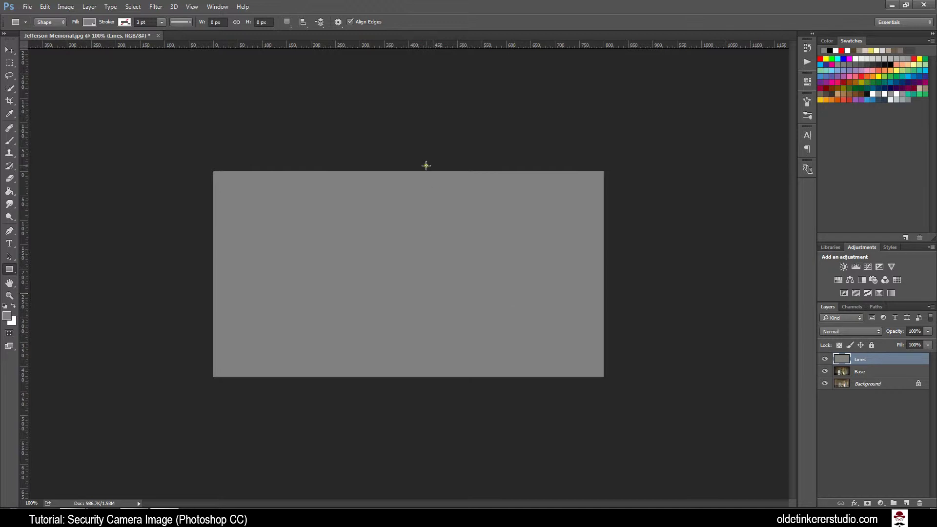
- Apply the Halftone Pattern filter with Size 1, Contrast 40 and Line pattern type
click(153, 9)
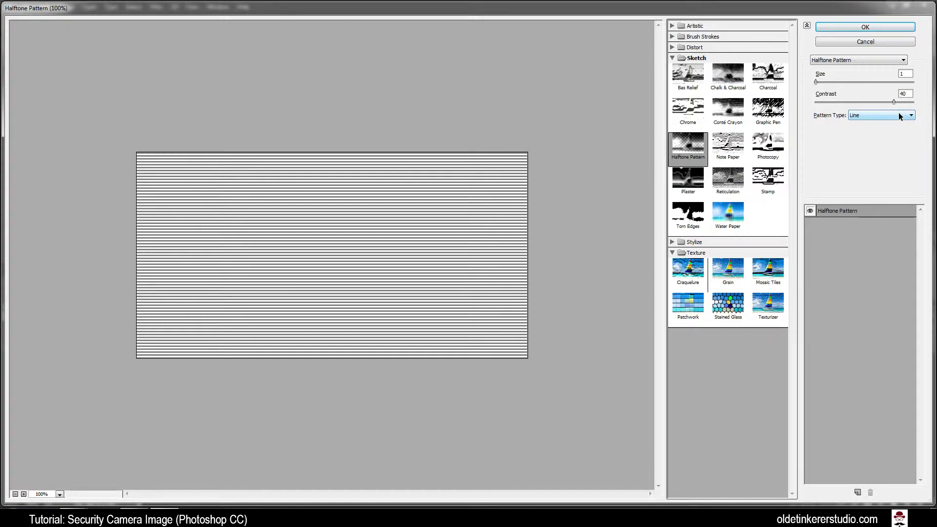
click(866, 27)
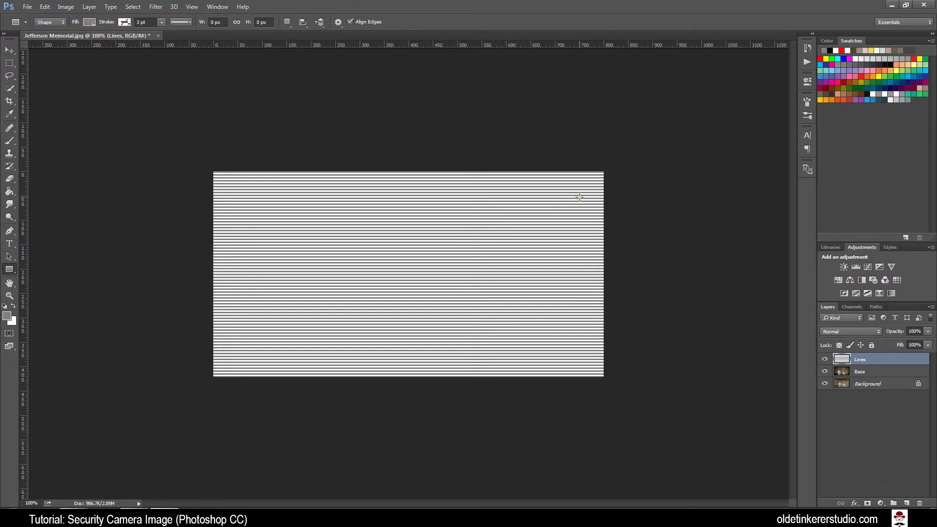
- Select the highlights of the Lines layer with Color Range
click(134, 7)
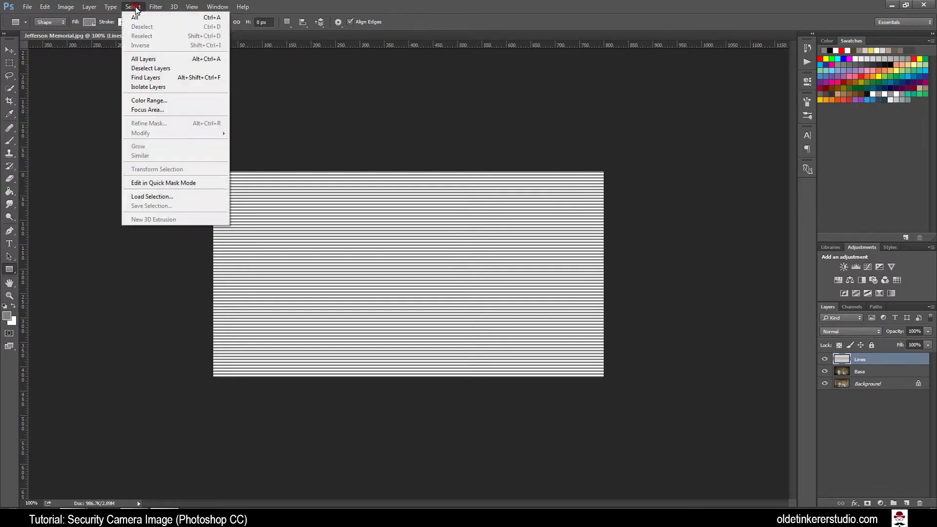
click(149, 101)
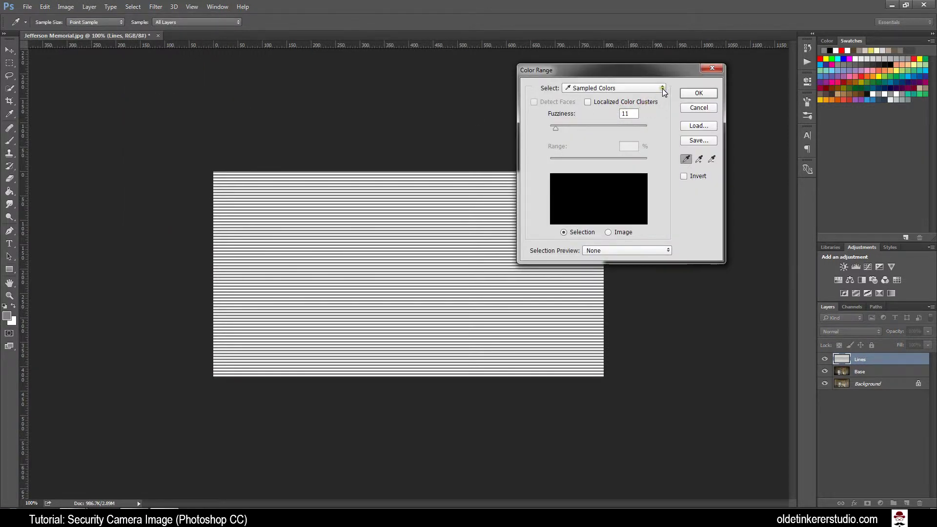
click(662, 89)
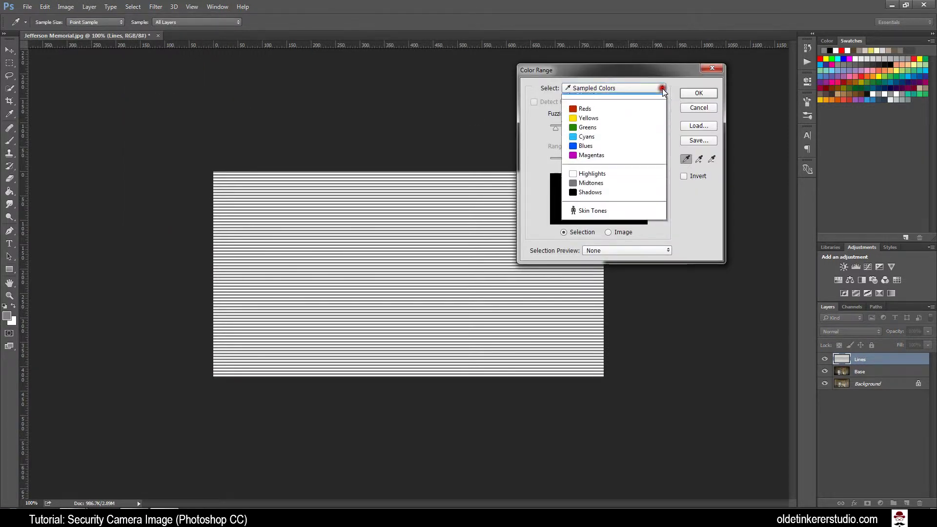
click(605, 181)
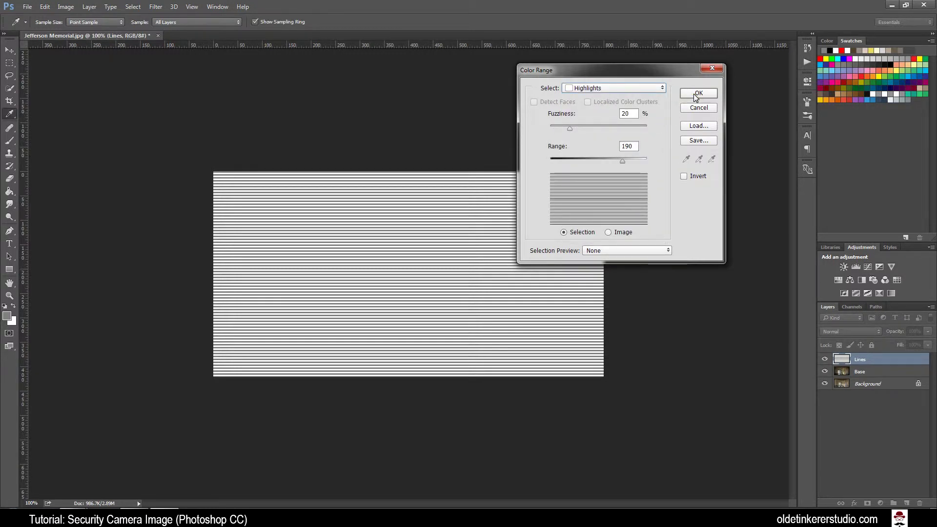
click(698, 94)
- Add a new layer named Scan Lines and reset the colours to default black and white
key(u)
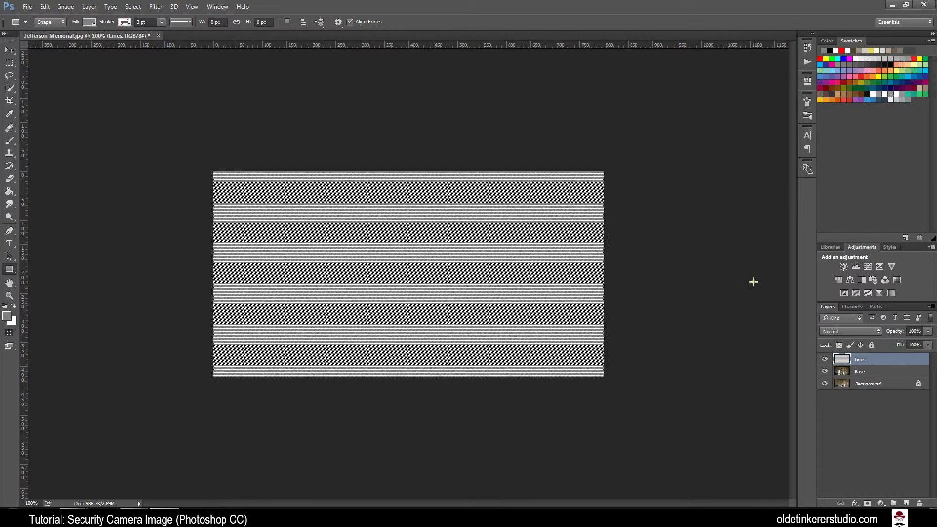
click(906, 503)
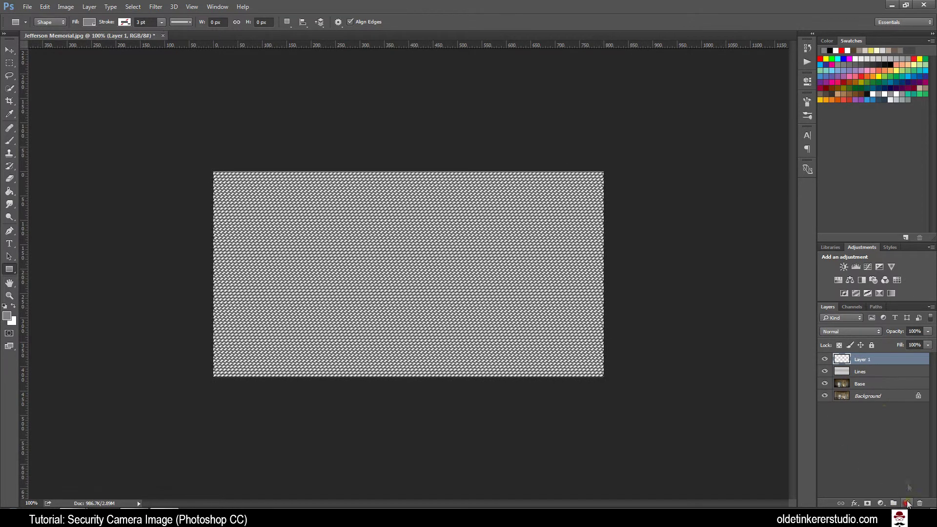
double_click(861, 360)
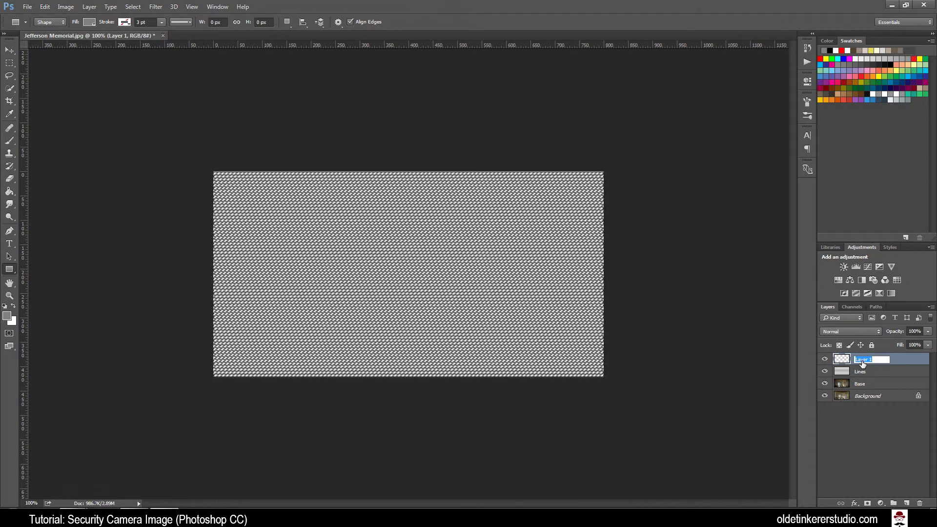
text(Scan Lines)
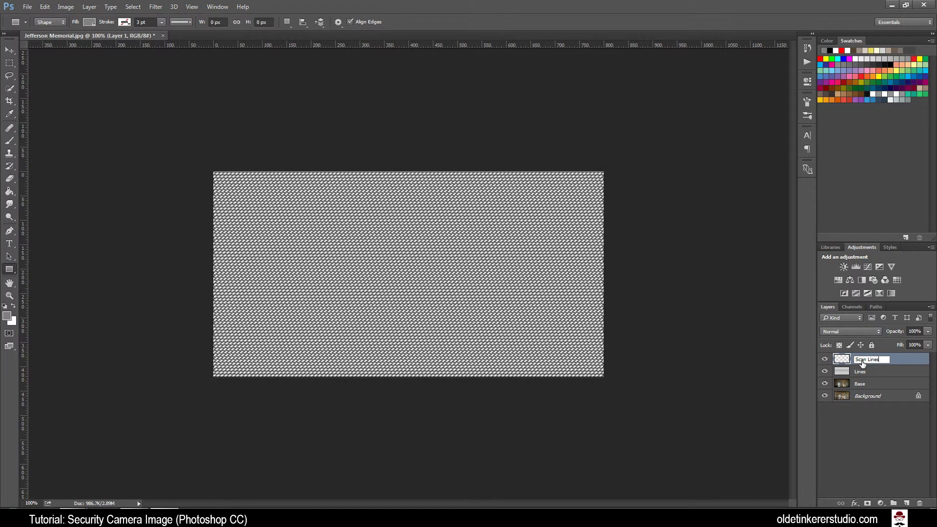
key(Return)
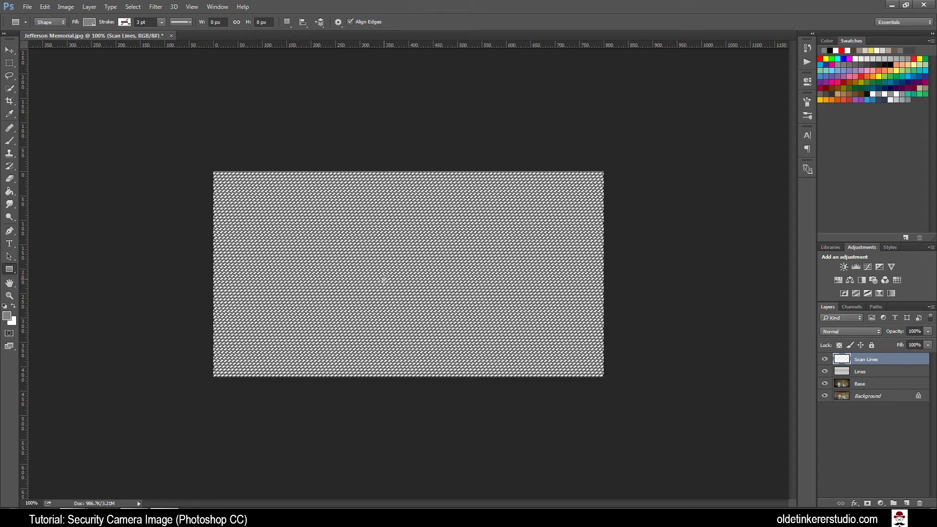
key(d)
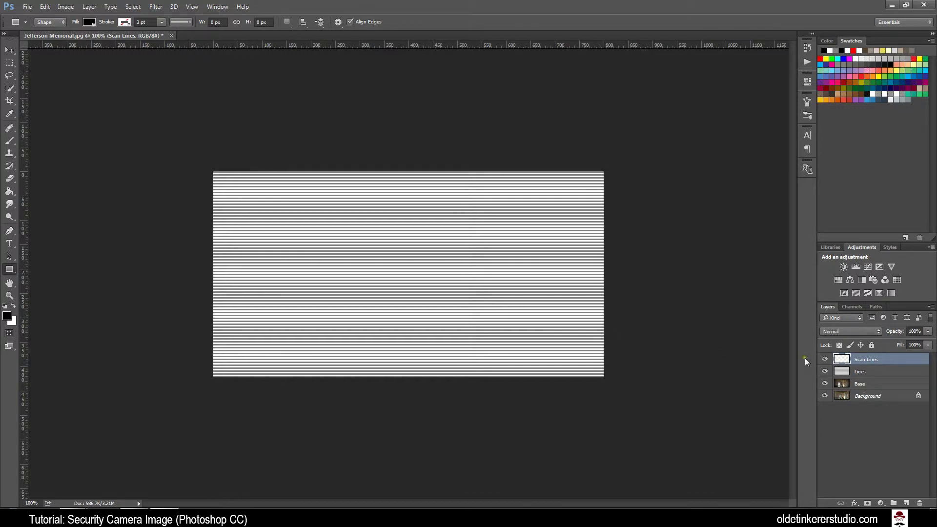
- Delete the Lines layer and select the Scan Lines layer
click(860, 374)
drag(860, 374, 921, 503)
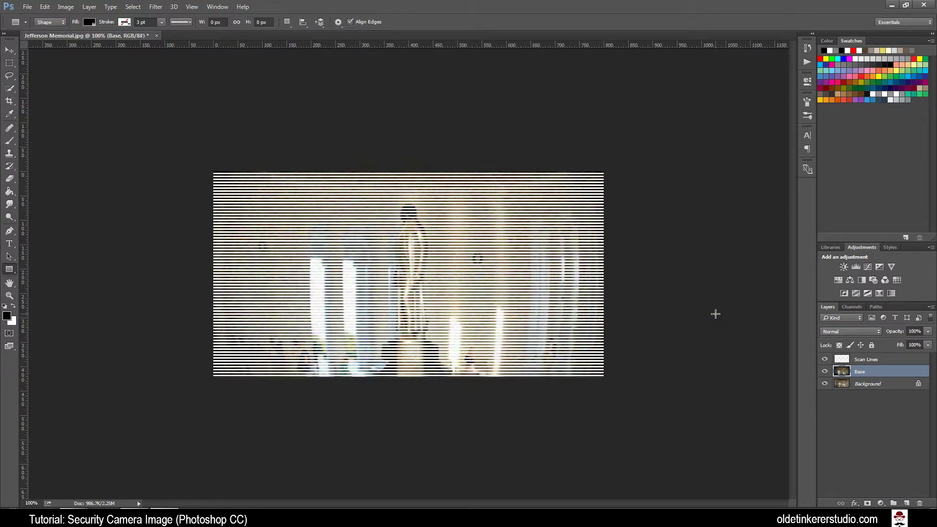
click(875, 361)
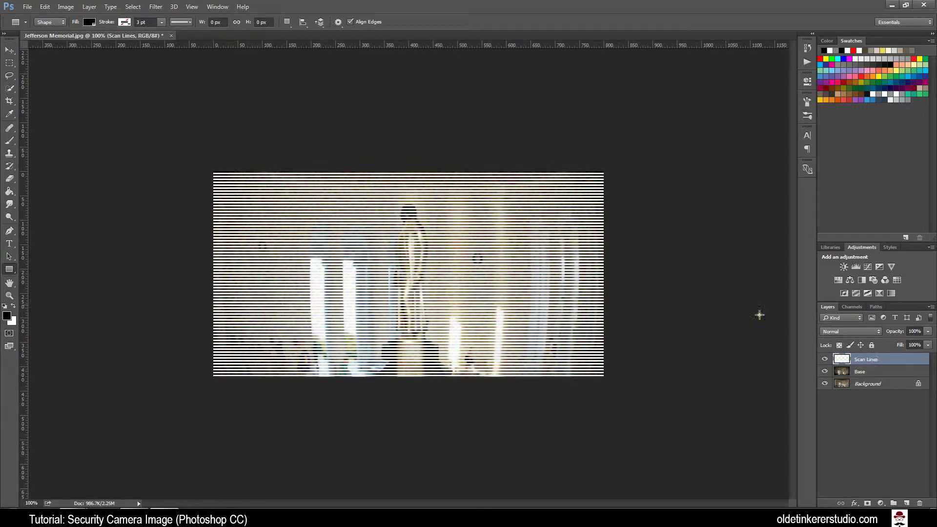
- Apply a Gaussian Blur to the Scan Lines layer
click(153, 6)
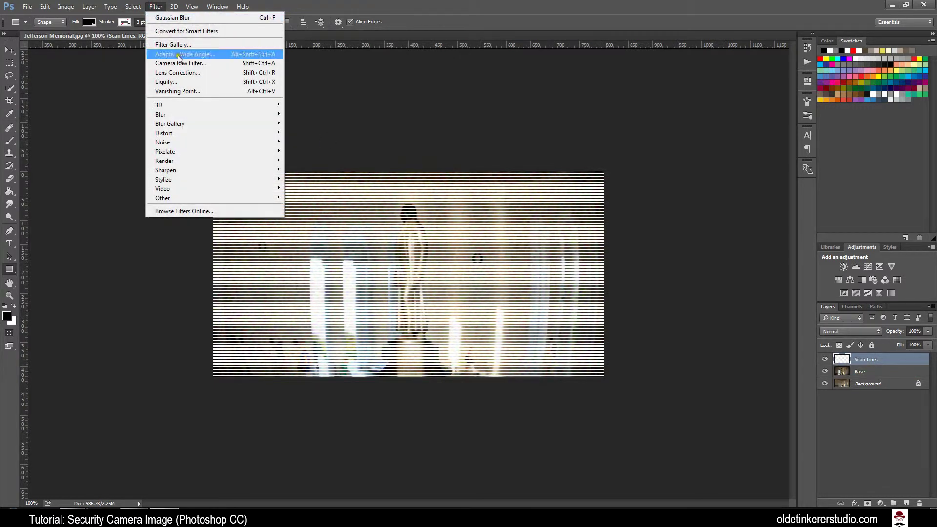
mouse_move(186, 113)
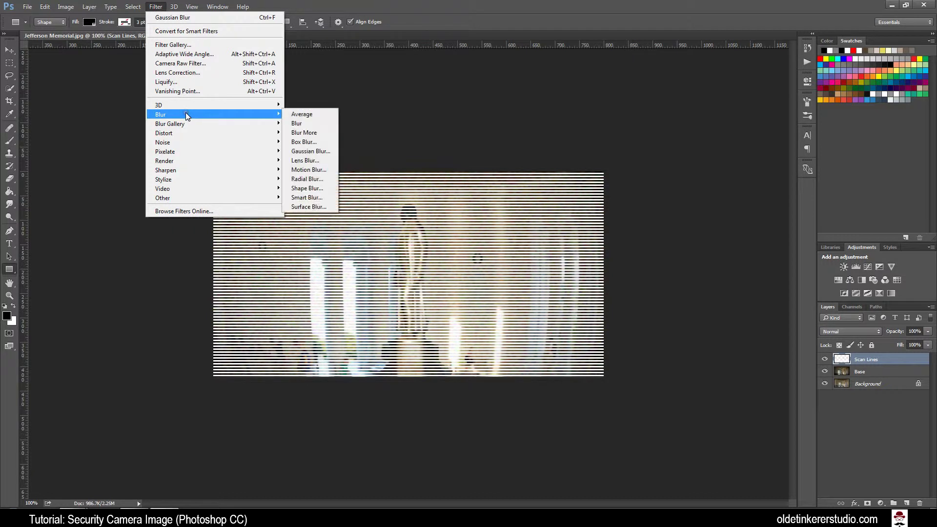
click(306, 151)
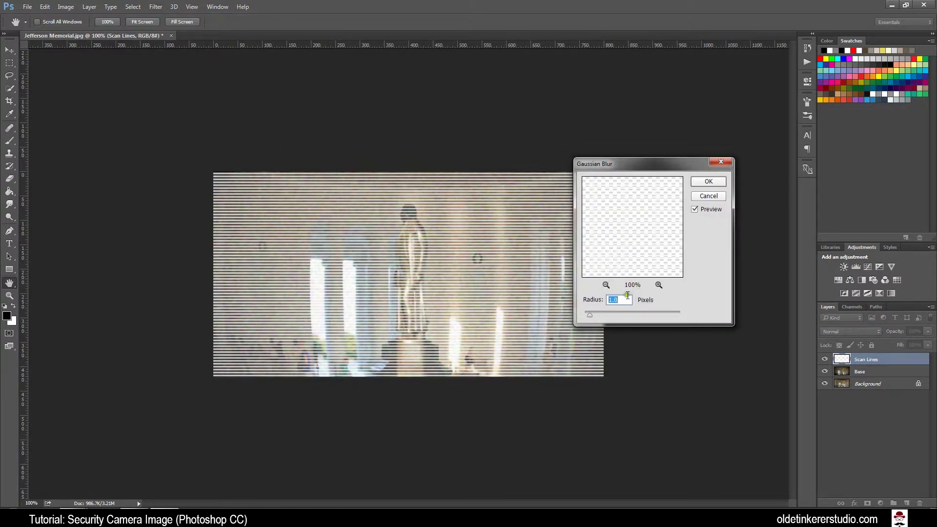
click(703, 183)
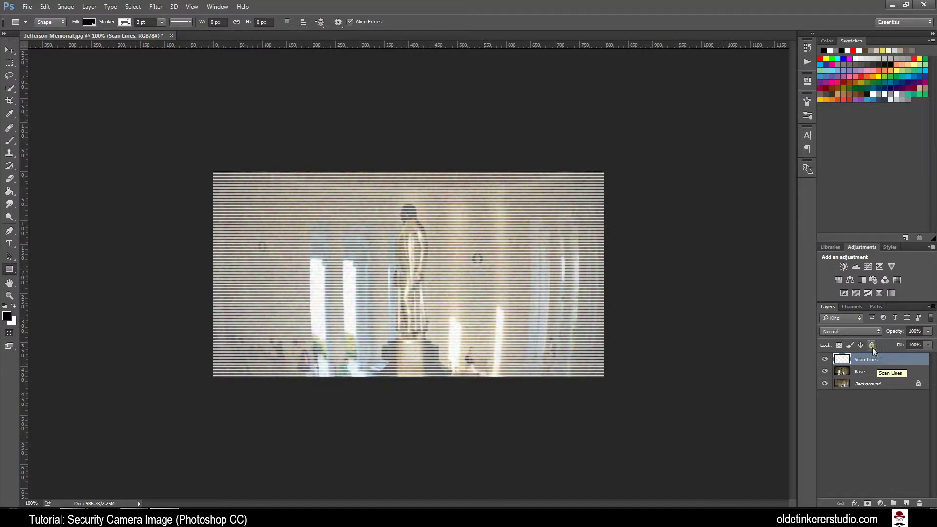
- Blend Scan Lines in Soft Light and add a Solid Color fill layer of #eef3e7
click(856, 331)
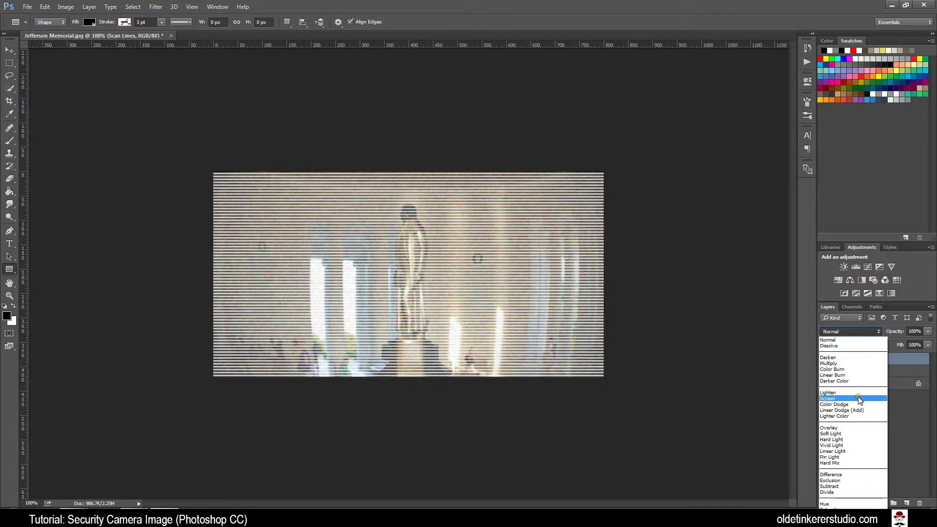
click(846, 433)
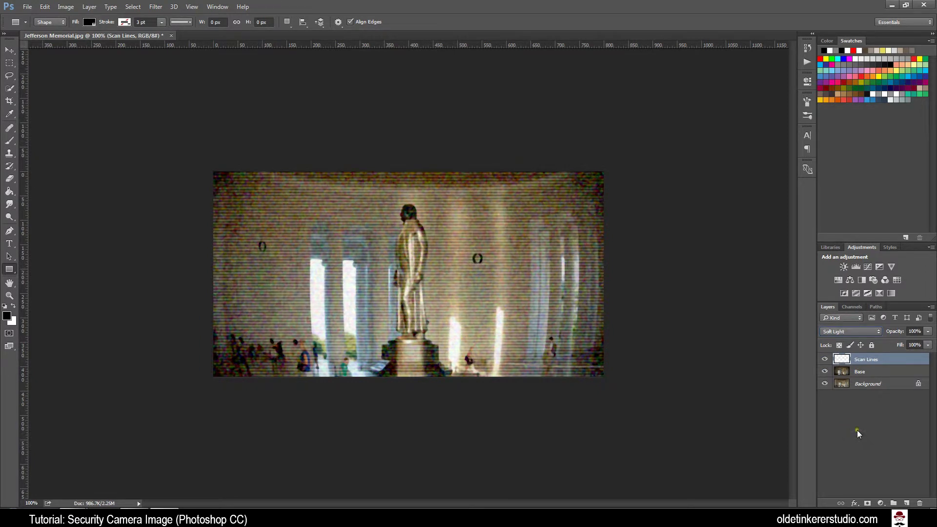
click(880, 504)
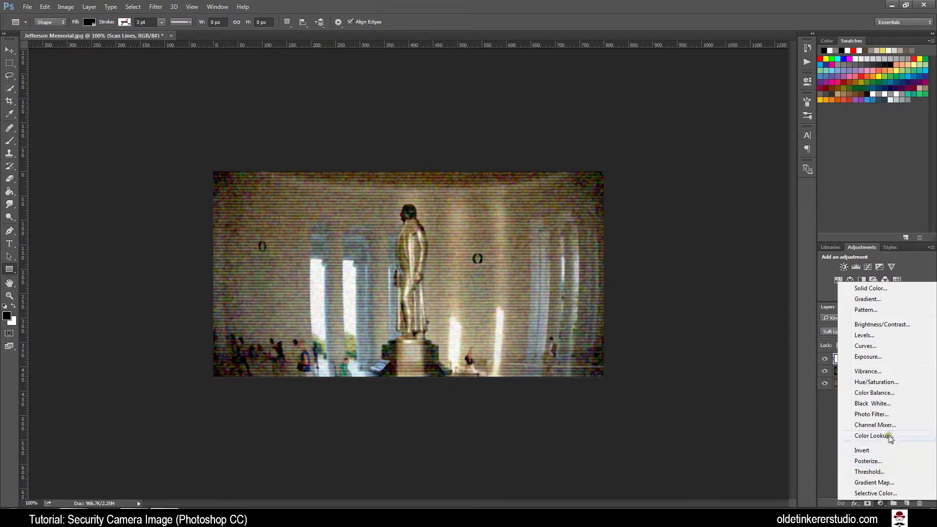
click(872, 288)
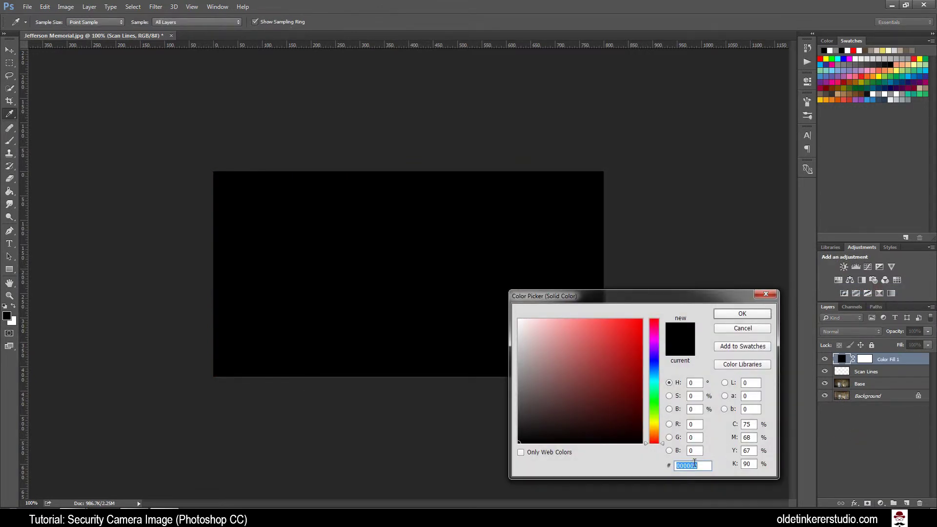
text(ee)
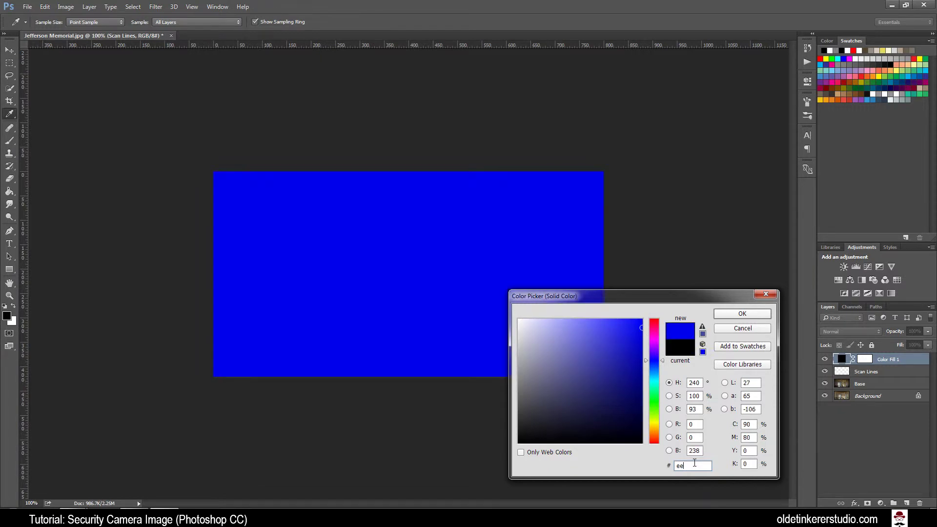
text(f3e7)
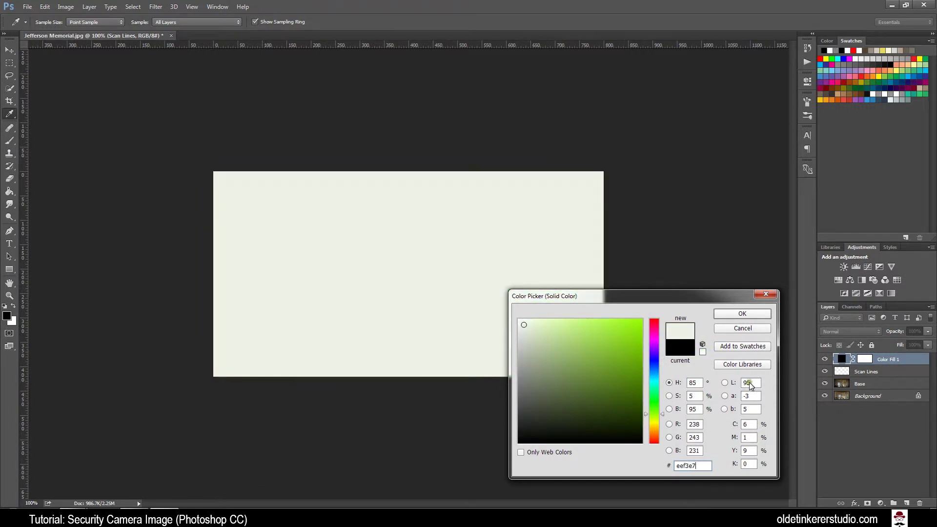
click(732, 314)
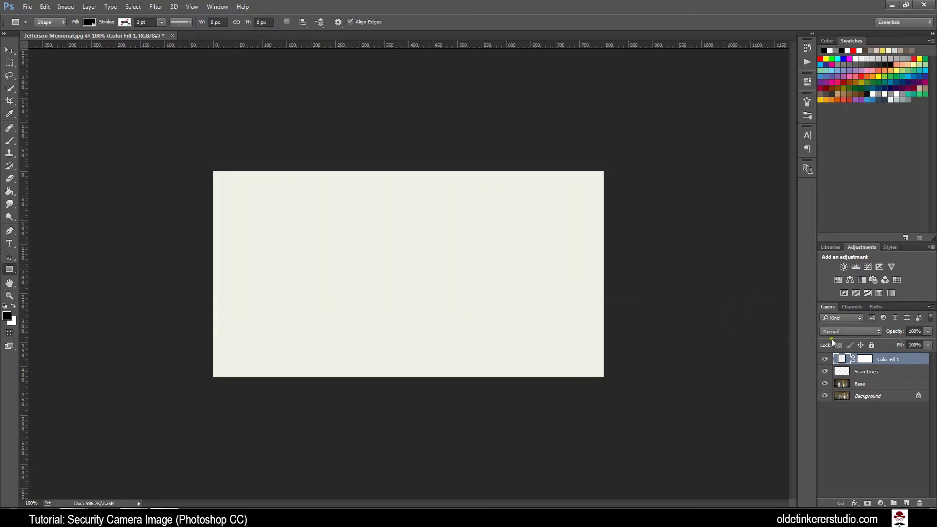
- Set the Color Fill 1 layer to Color blend mode at 70% opacity
click(864, 331)
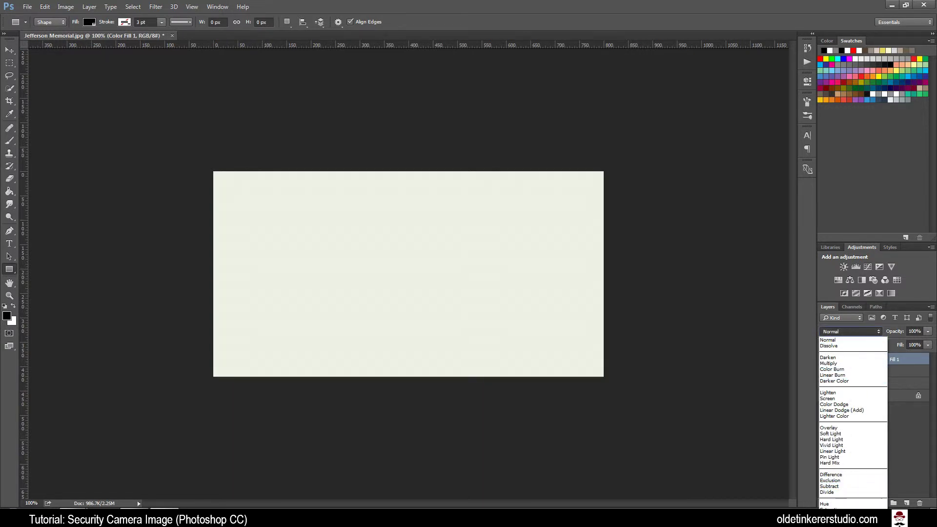
click(849, 497)
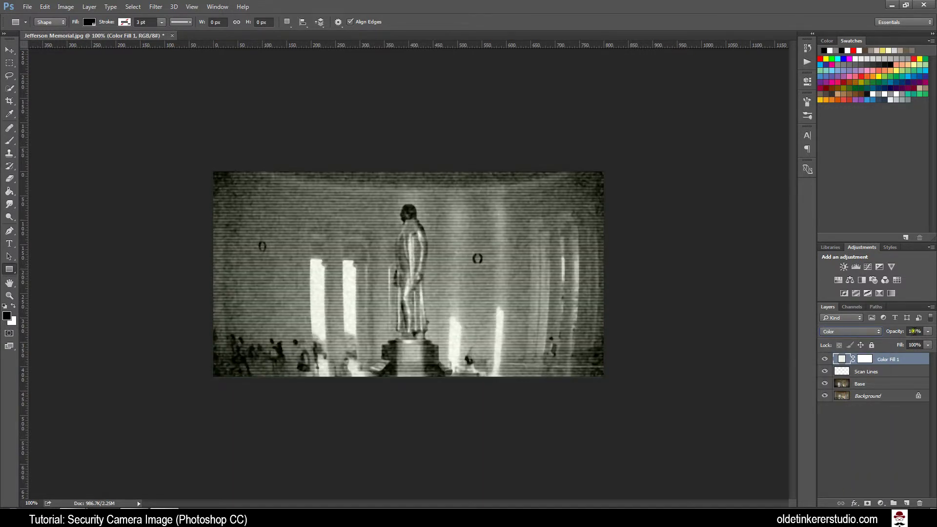
click(912, 332)
drag(917, 331, 904, 331)
text(70)
key(Return)
- Enable snapping and place a vertical guide about 37 px from the image's left edge
click(193, 8)
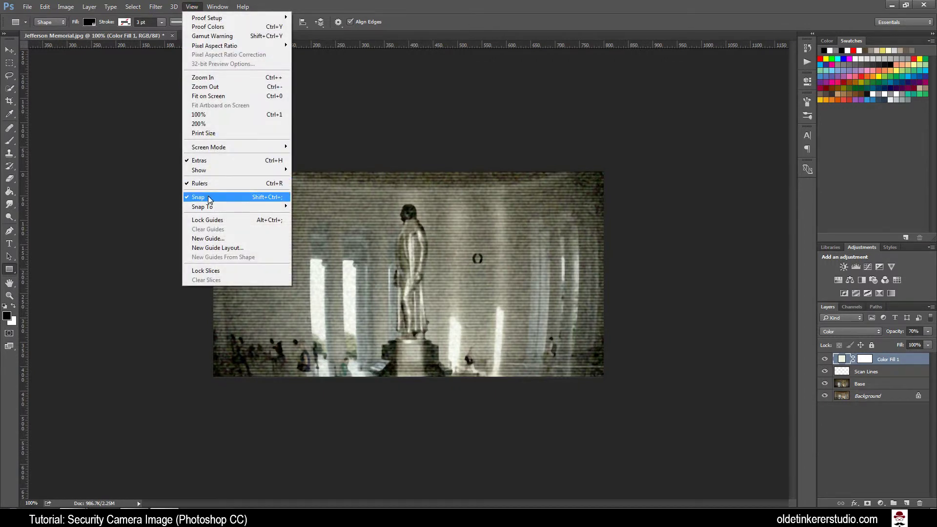
click(340, 9)
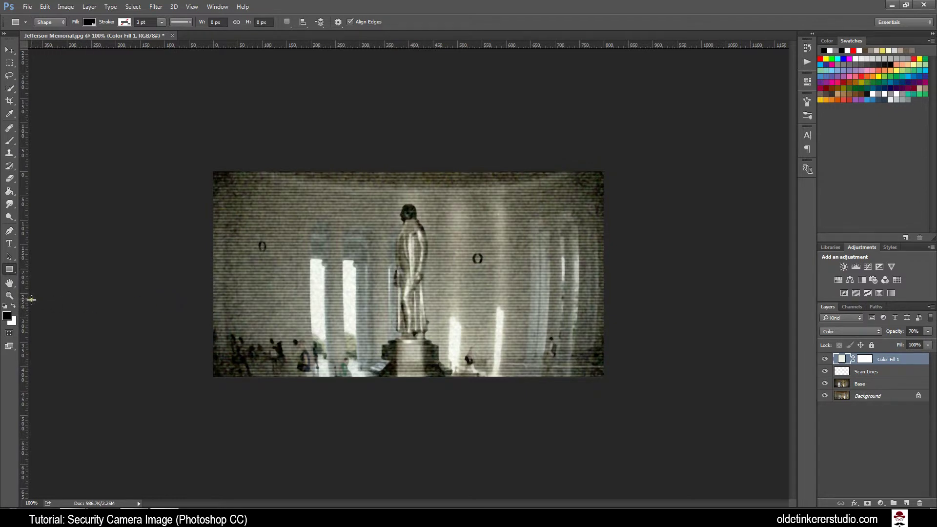
drag(24, 292, 230, 294)
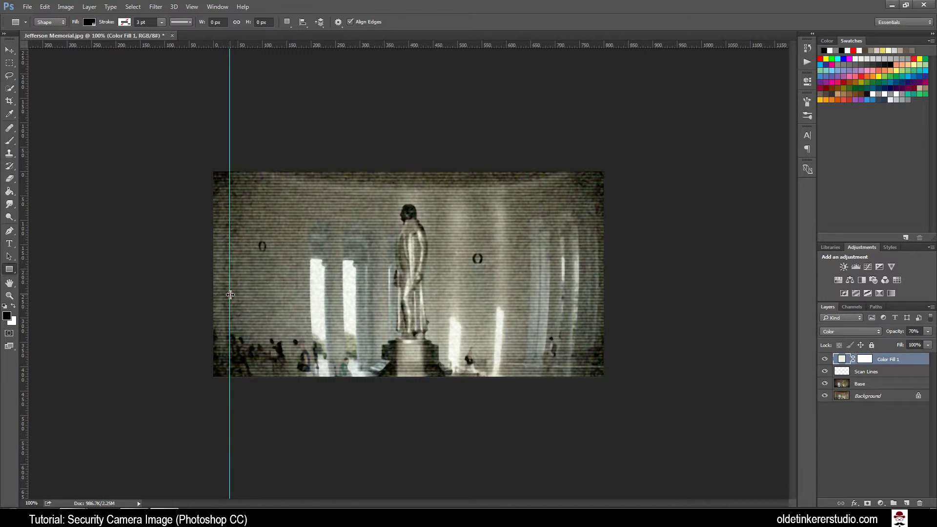
click(9, 51)
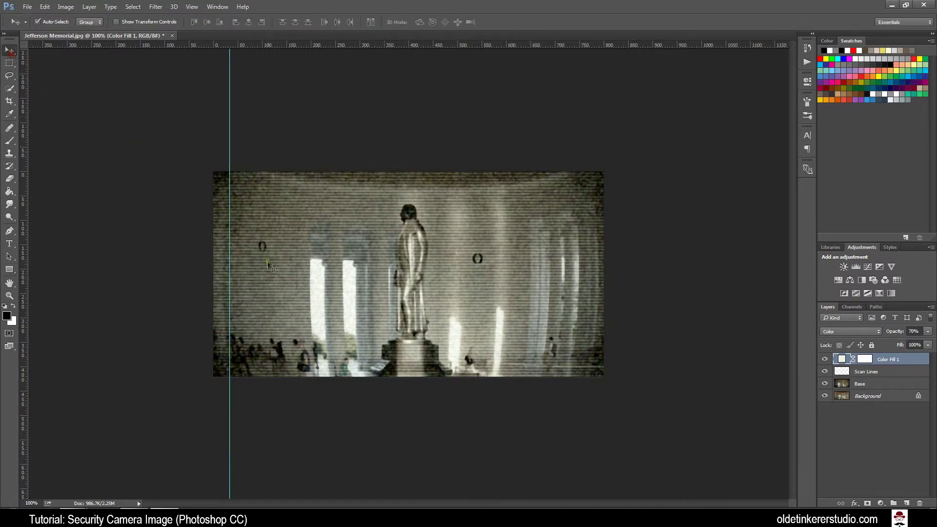
drag(229, 258, 230, 257)
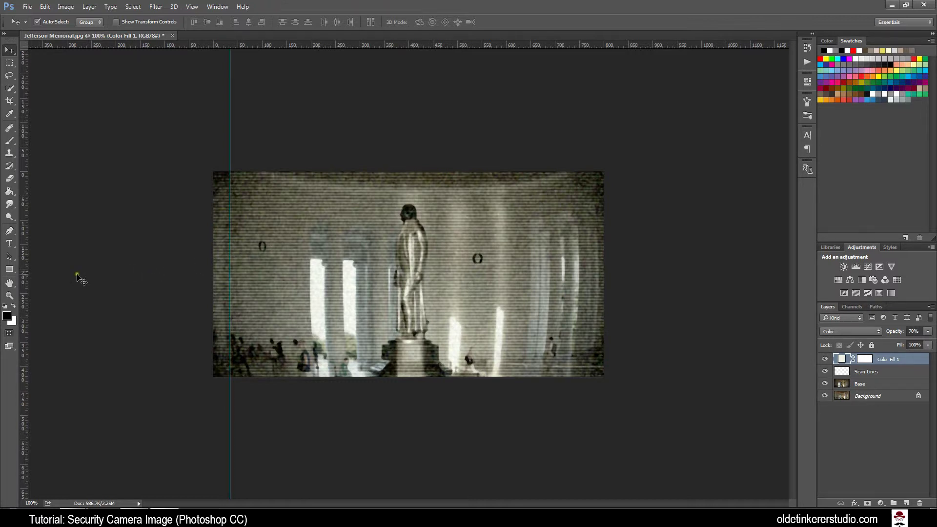
- Add a vertical guide near the right edge and horizontal guides near 386 px and 34 px
drag(23, 271, 587, 312)
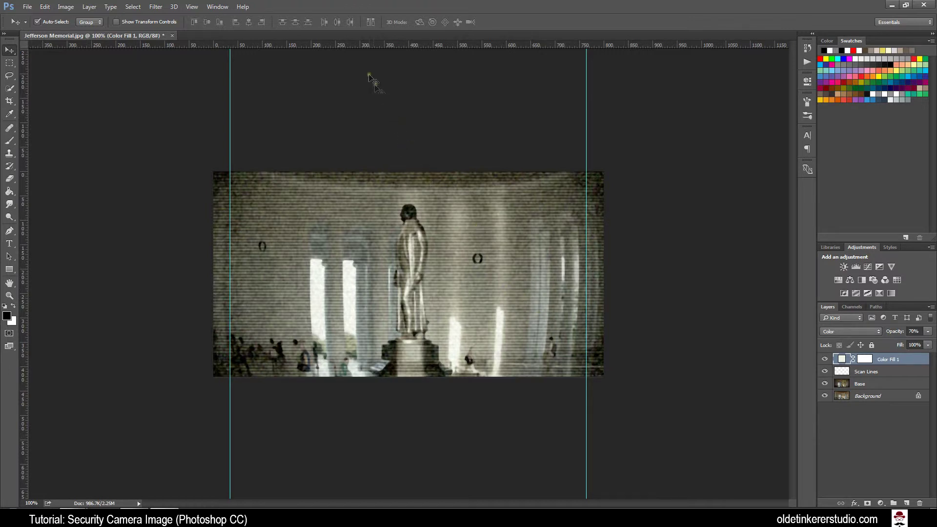
drag(362, 45, 402, 359)
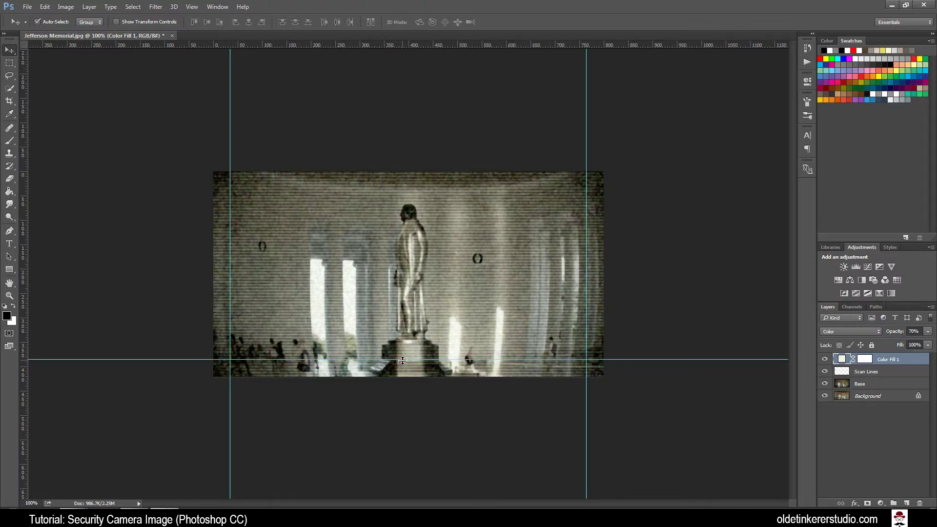
drag(400, 42, 411, 188)
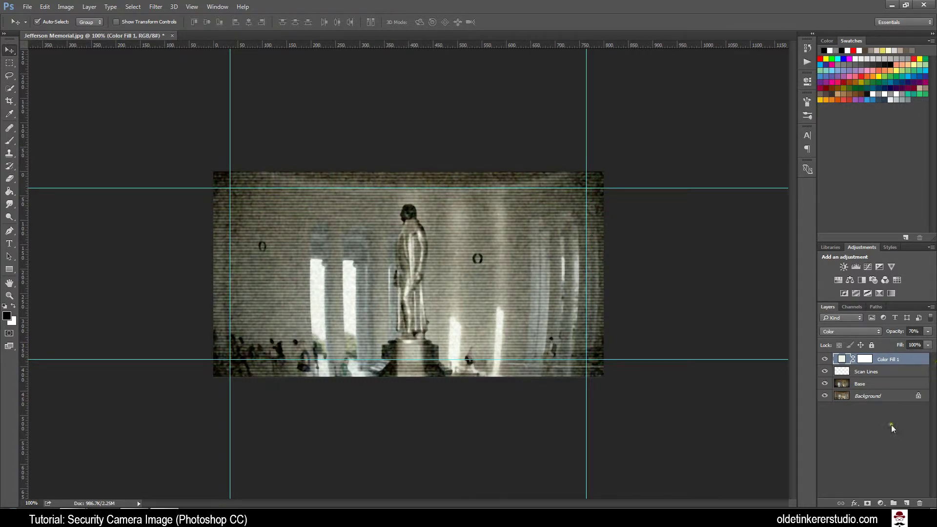
- Add a new empty layer for the text and show the Type tool's Character panel
click(905, 503)
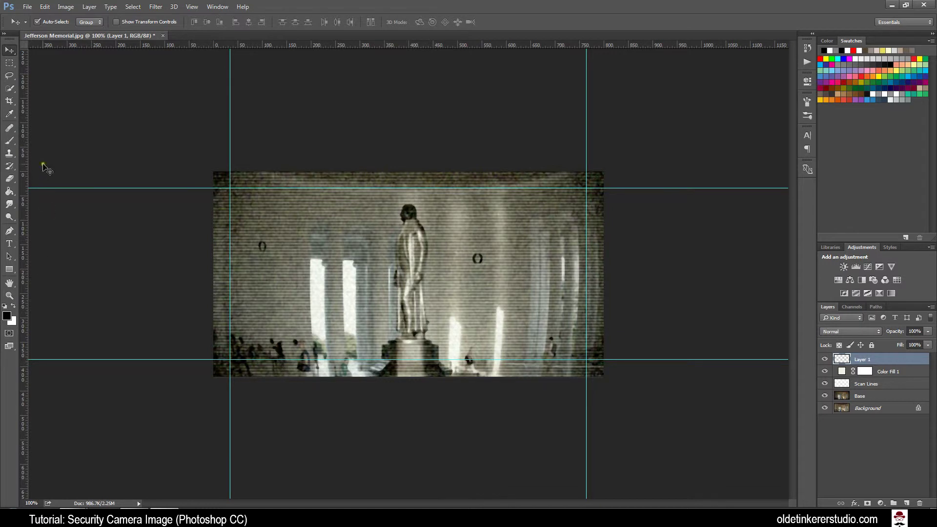
click(9, 243)
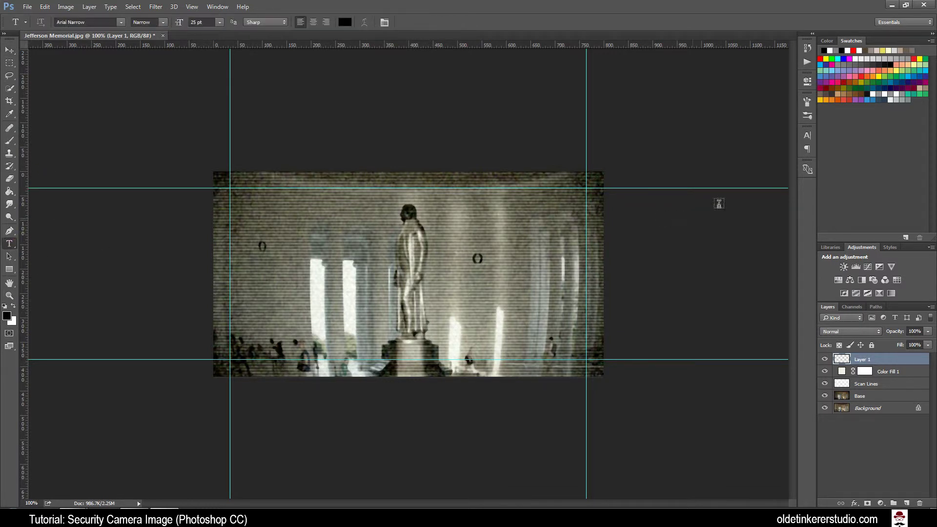
click(807, 136)
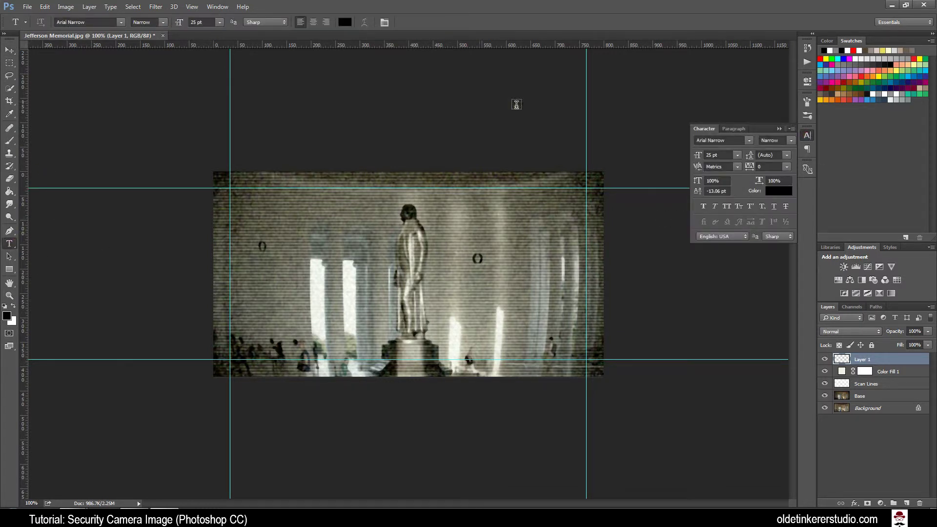
click(217, 7)
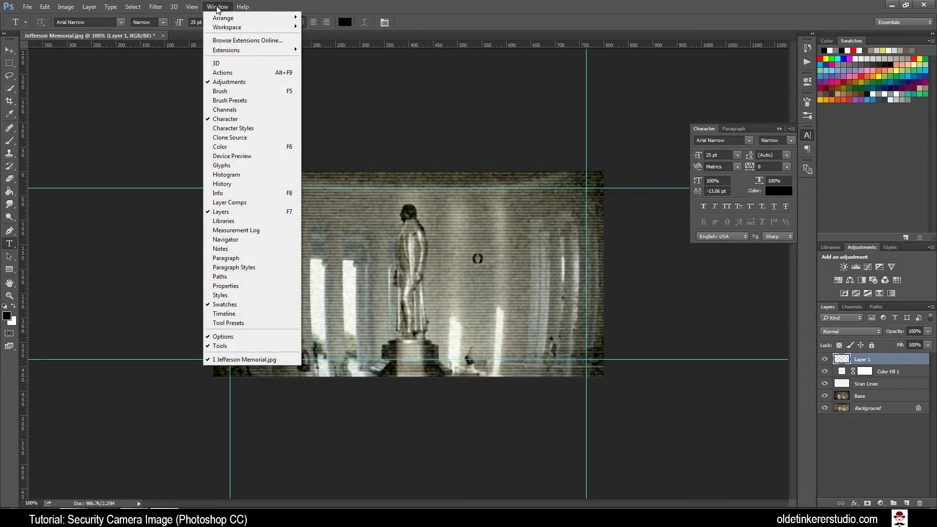
click(353, 5)
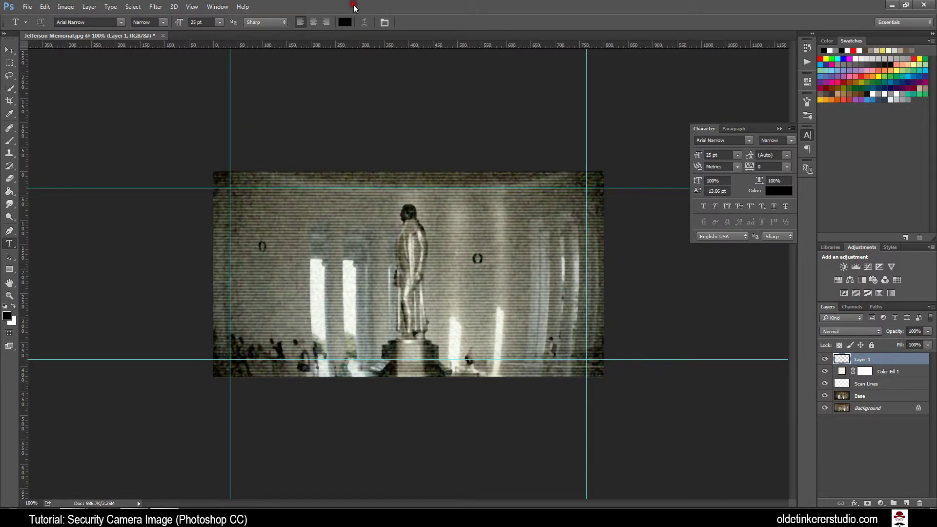
- Set the type to Alterebro Pixel Font, 20 pt, in white
click(749, 140)
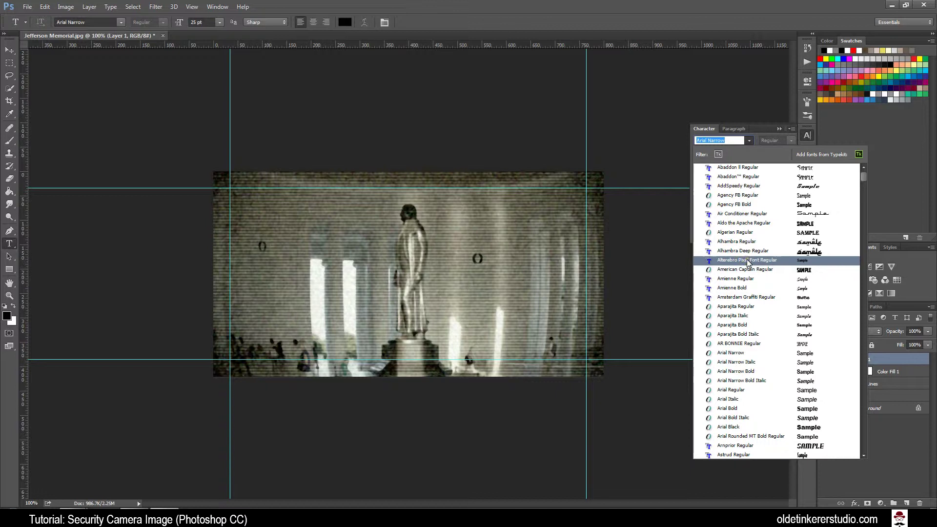
click(746, 260)
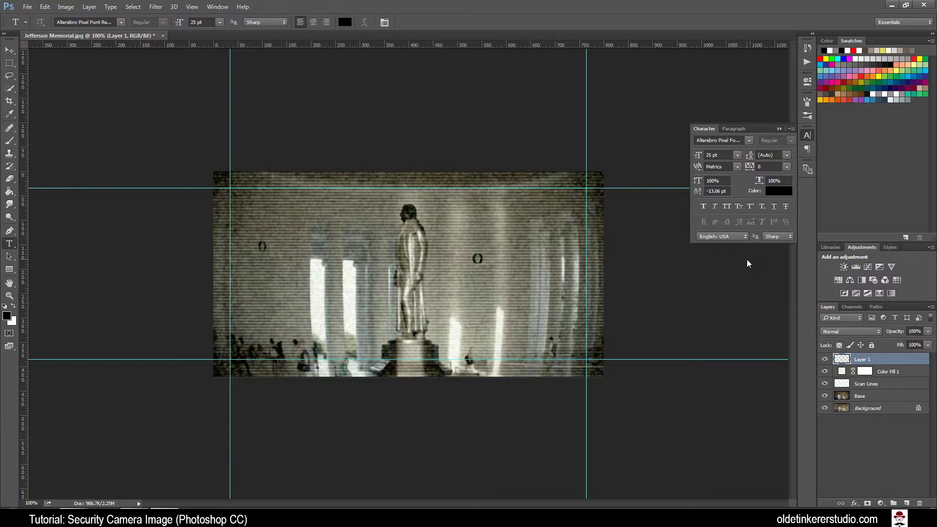
click(710, 155)
text(20)
key(Return)
click(779, 191)
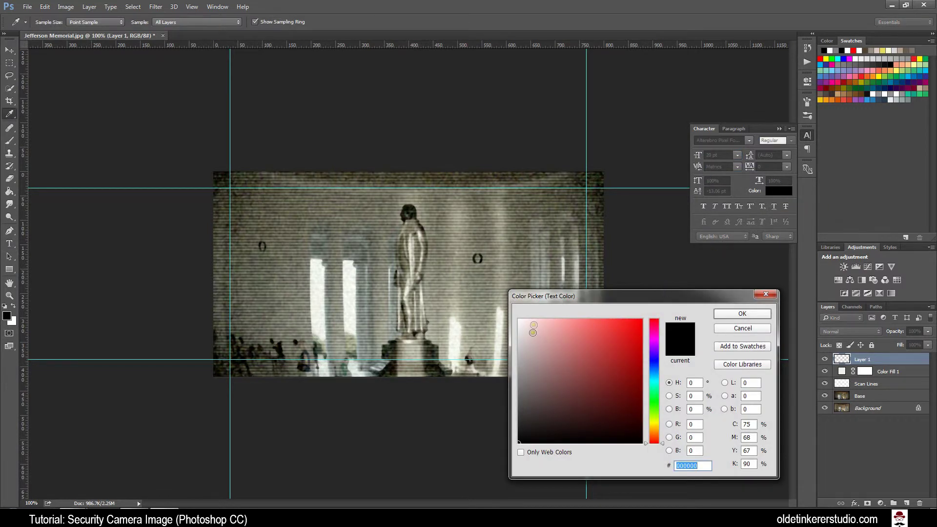
drag(532, 332, 518, 320)
click(724, 313)
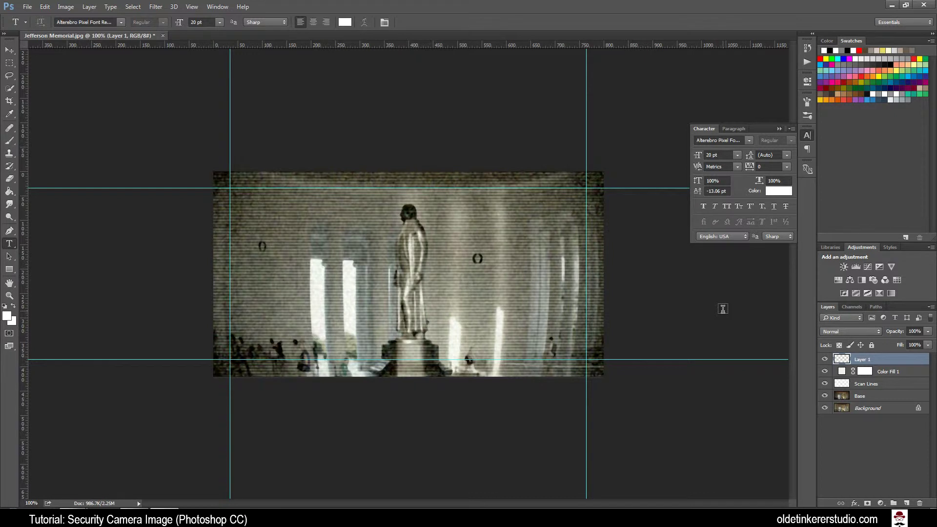
- Place the white date 03/16/2016 in the photo's lower-left corner and duplicate its layer
click(469, 312)
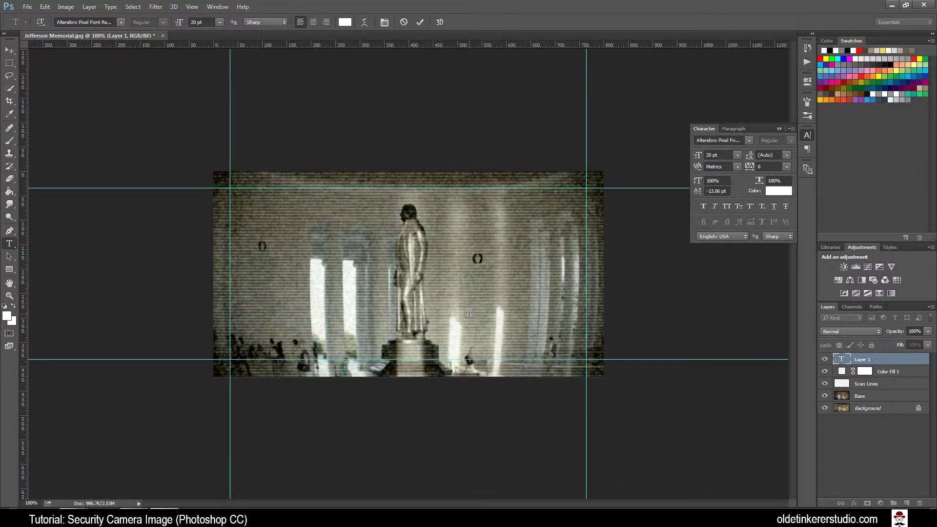
text(03/16_2016)
click(10, 50)
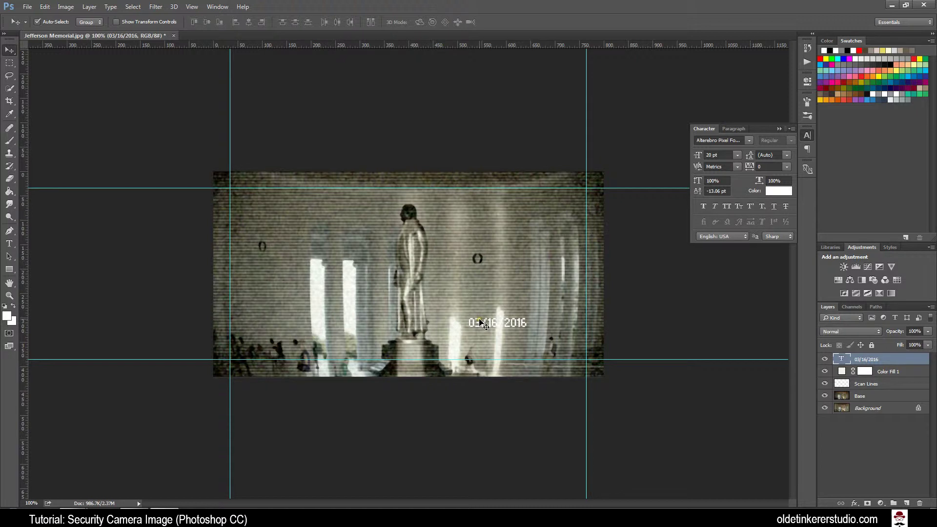
drag(481, 323, 243, 351)
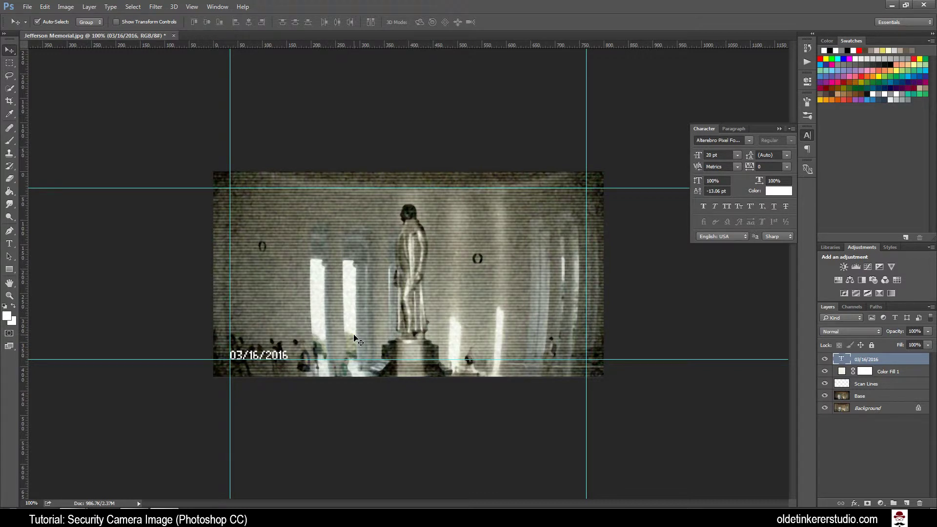
key(ctrl+j)
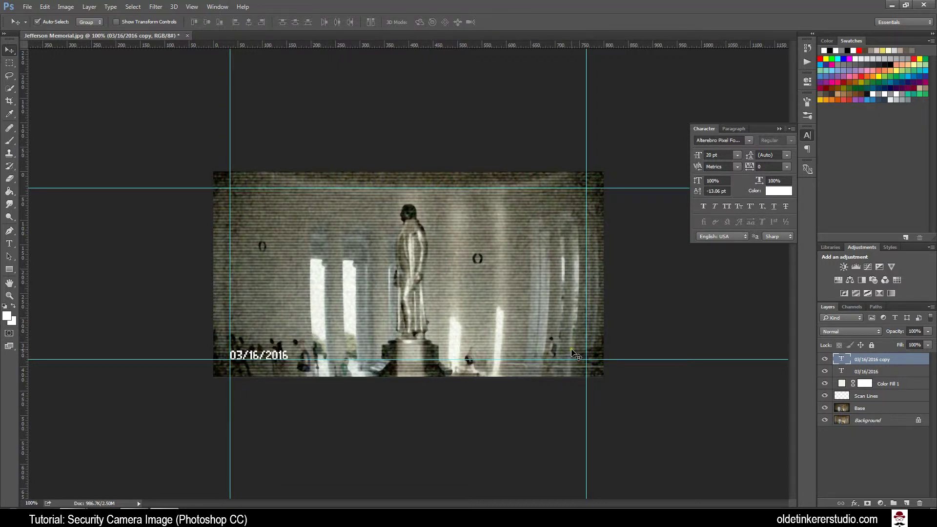
- Move the duplicate date to the lower right, retype it as 'Cam 03', and align it to the right guide
click(283, 353)
drag(284, 356, 579, 358)
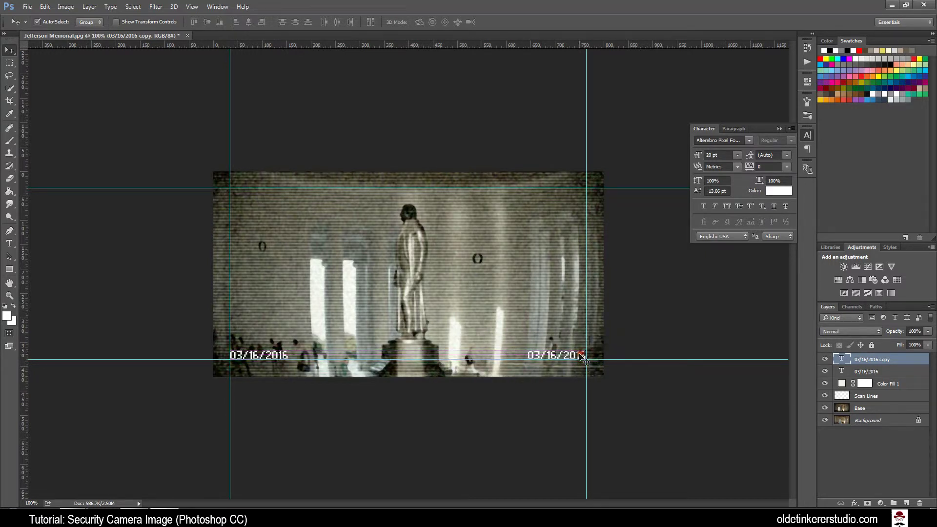
double_click(841, 359)
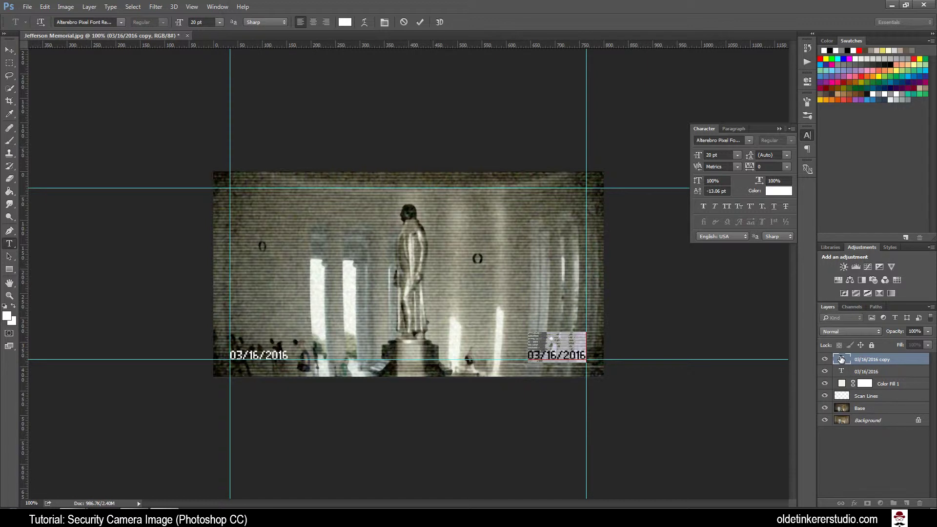
text(Cam)
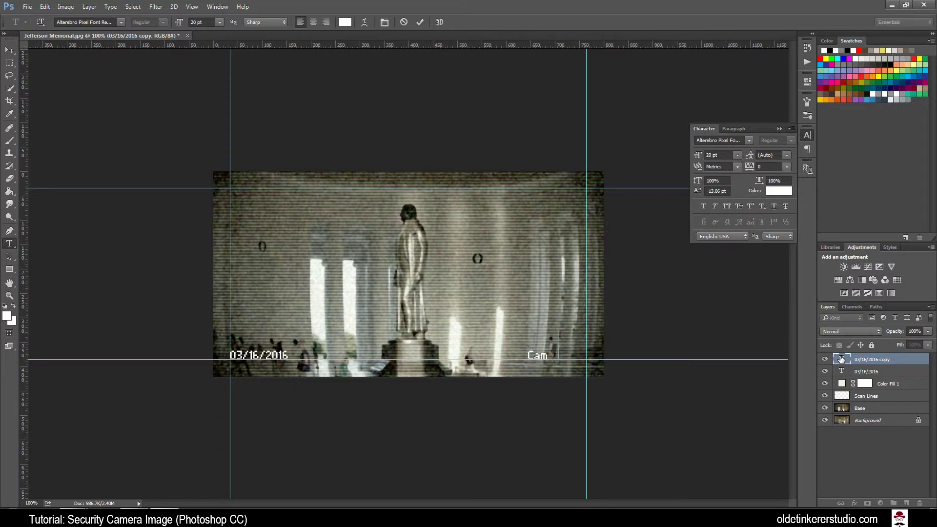
text( 03)
click(10, 50)
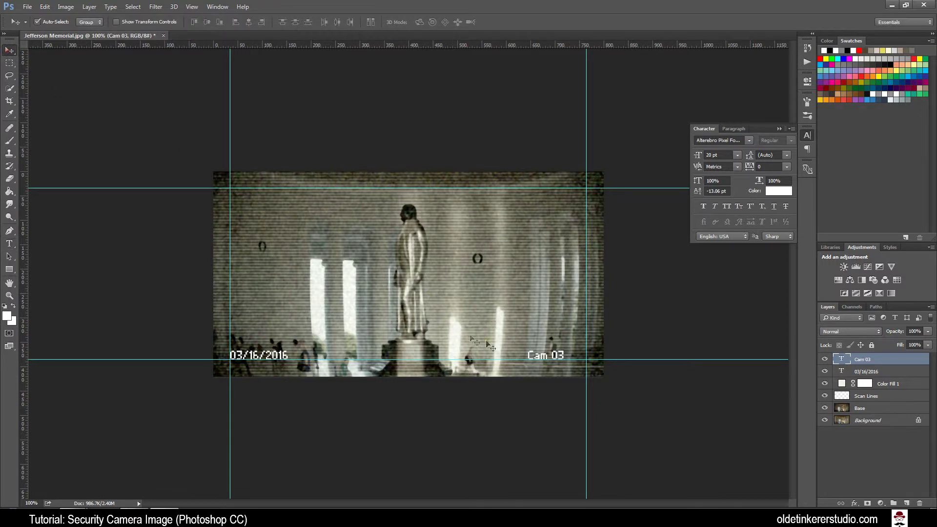
click(542, 359)
drag(543, 360, 561, 358)
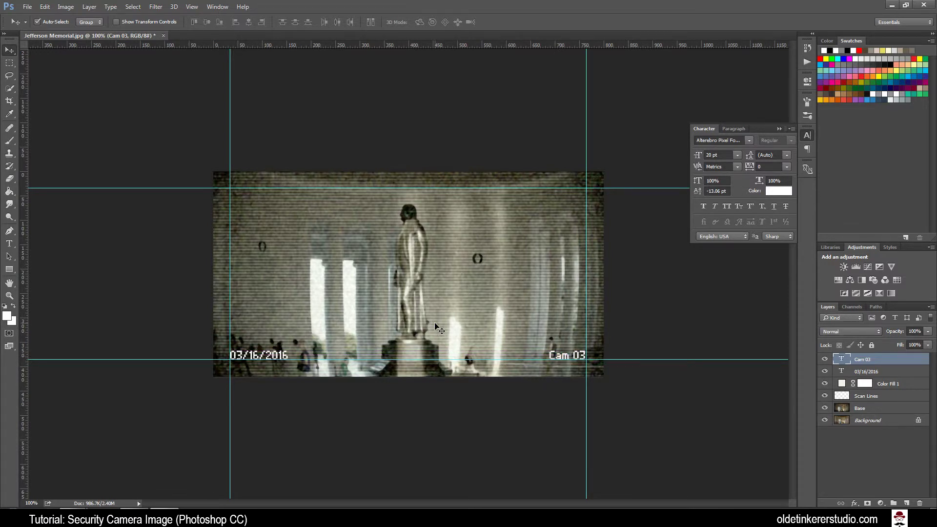
- Copy the Cam 03 layer to the top-right corner, change it to 13:30, and line it up with the guide
key(ctrl+j)
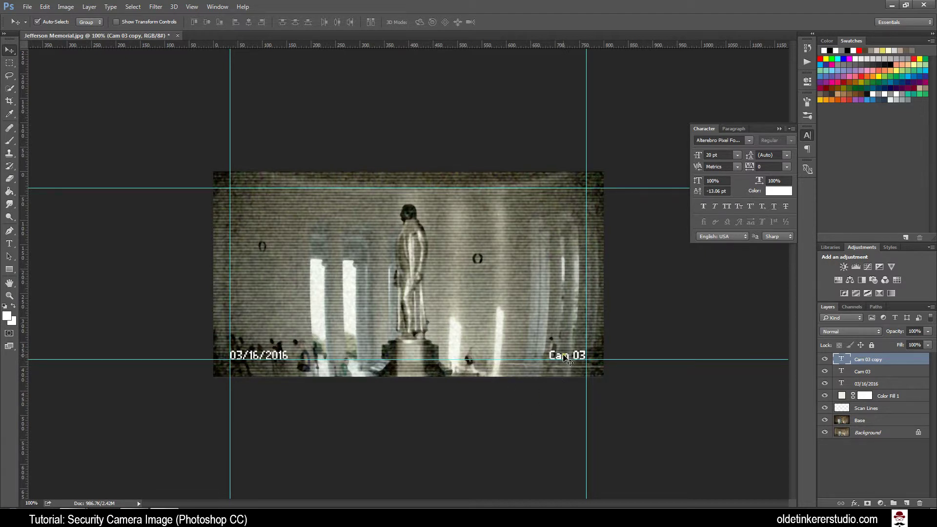
drag(564, 356, 565, 196)
double_click(841, 360)
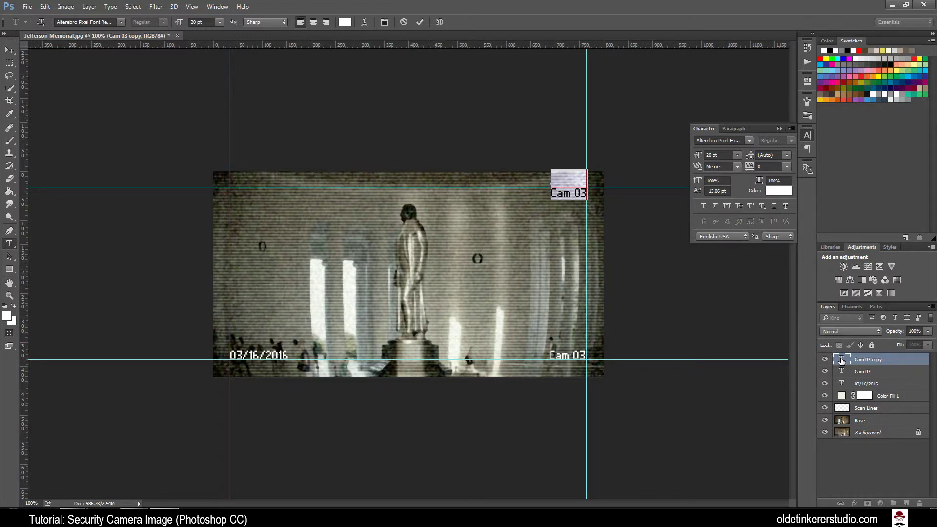
text(13)
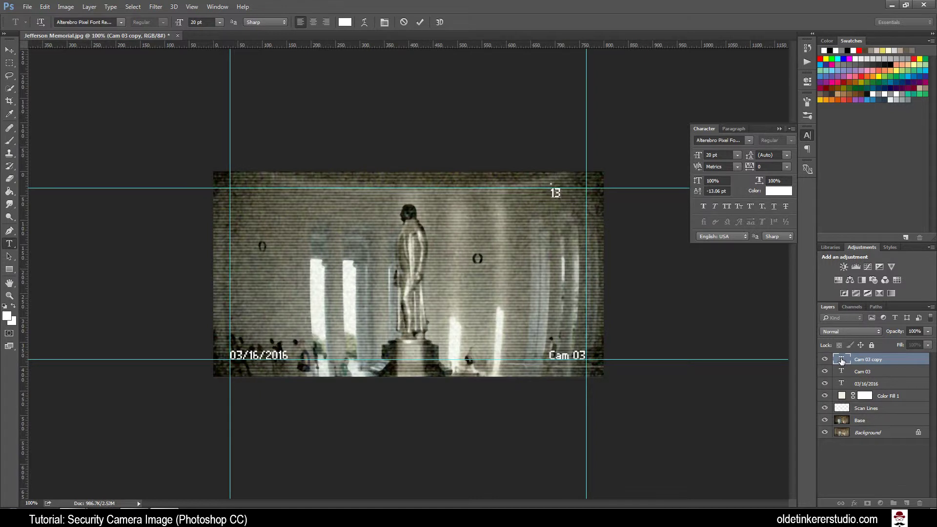
text(:30)
key(ctrl+Return)
key(v)
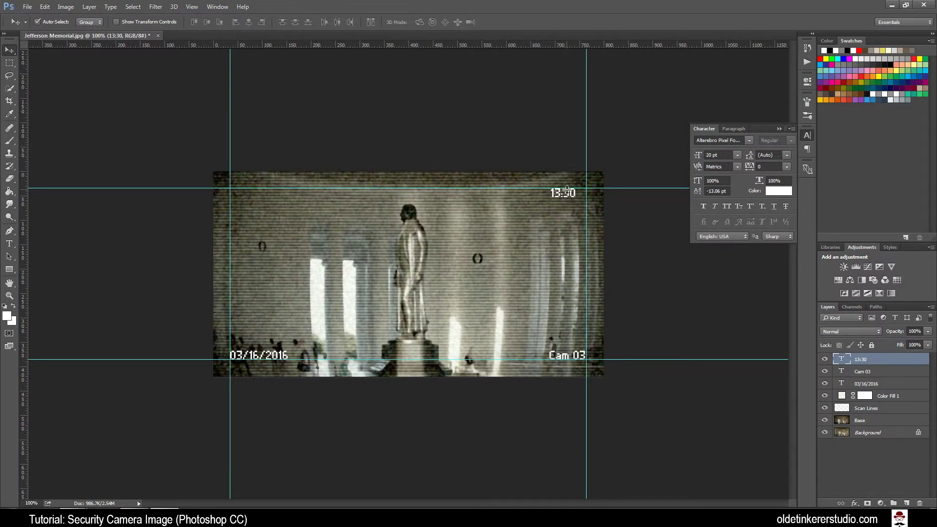
drag(569, 192, 576, 192)
key(Right)
key(Right)
key(Right)
key(Right)
- Copy the 13:30 layer to the top-left corner and change its text to REC
key(ctrl+j)
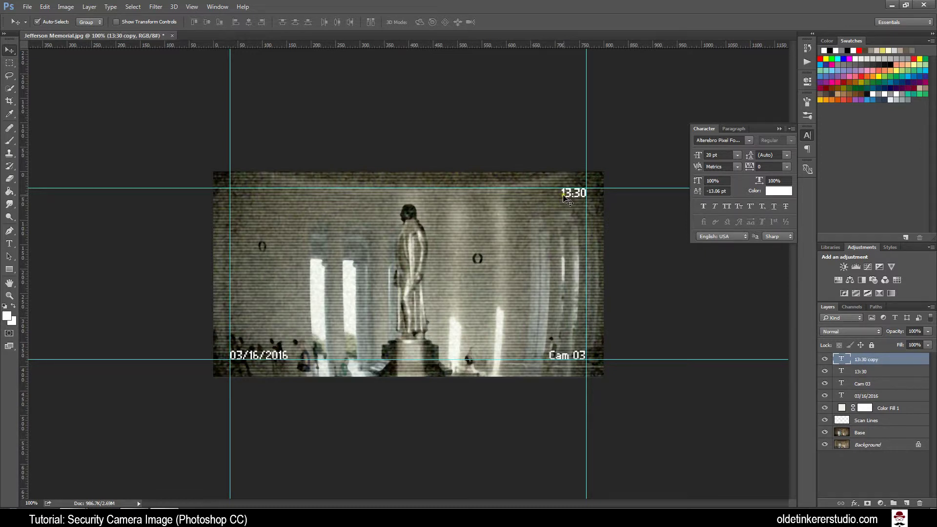
drag(572, 195, 237, 194)
key(shift+Right)
key(shift+Right)
double_click(841, 359)
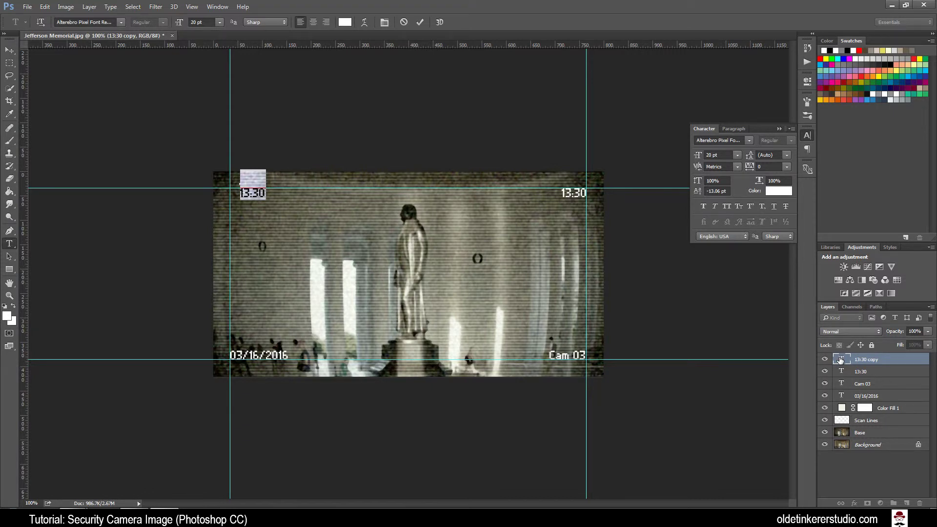
text(REC)
key(ctrl+Return)
key(v)
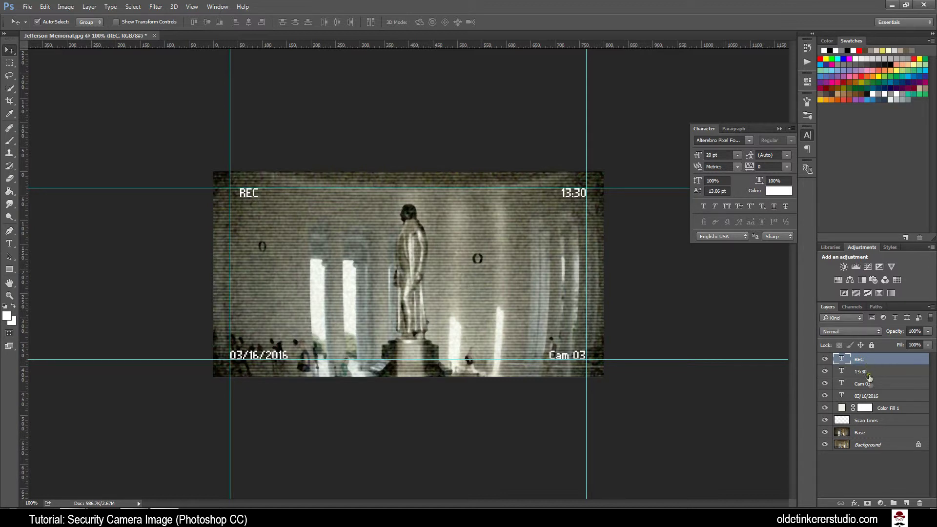
- Rasterize the four text layers REC, 13:30, Cam 03 and 03/16/2016
shift+click(867, 396)
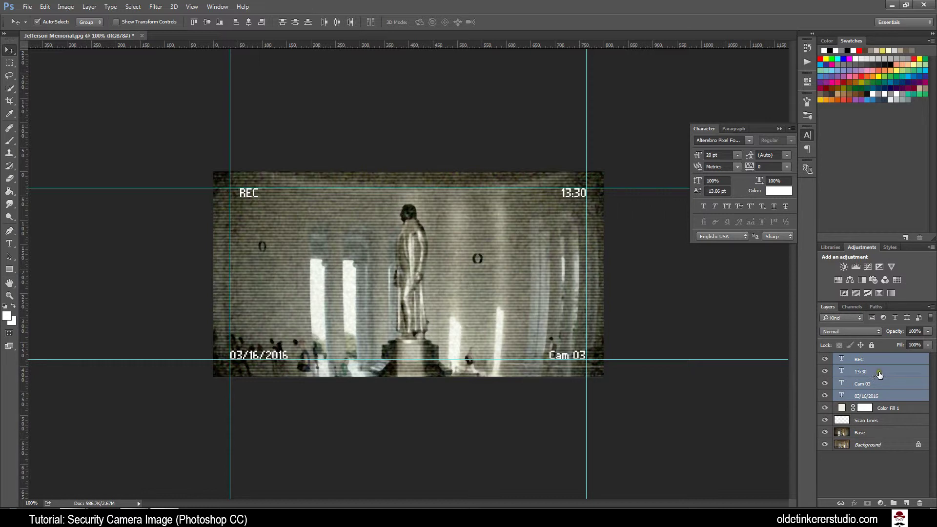
right_click(879, 375)
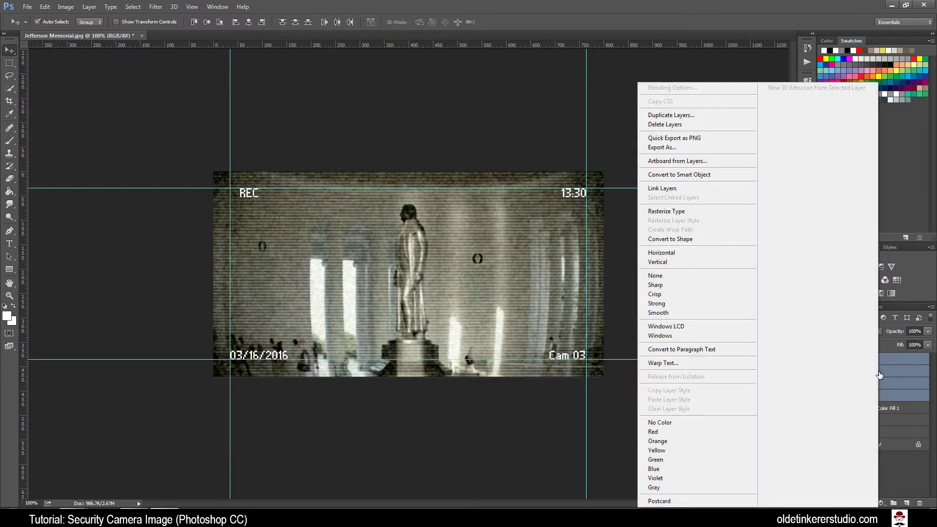
click(681, 209)
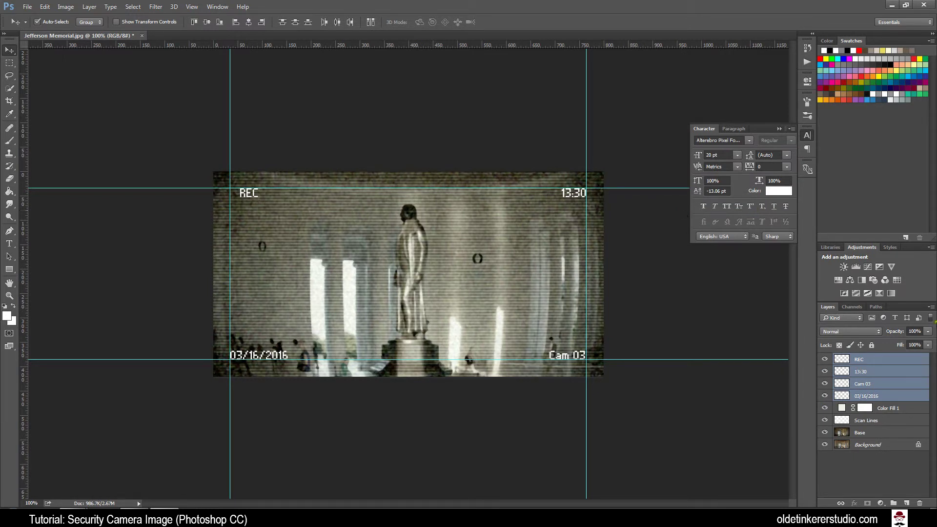
- Apply a Gaussian Blur to the REC layer, then select the 13:30 and date layers
click(871, 360)
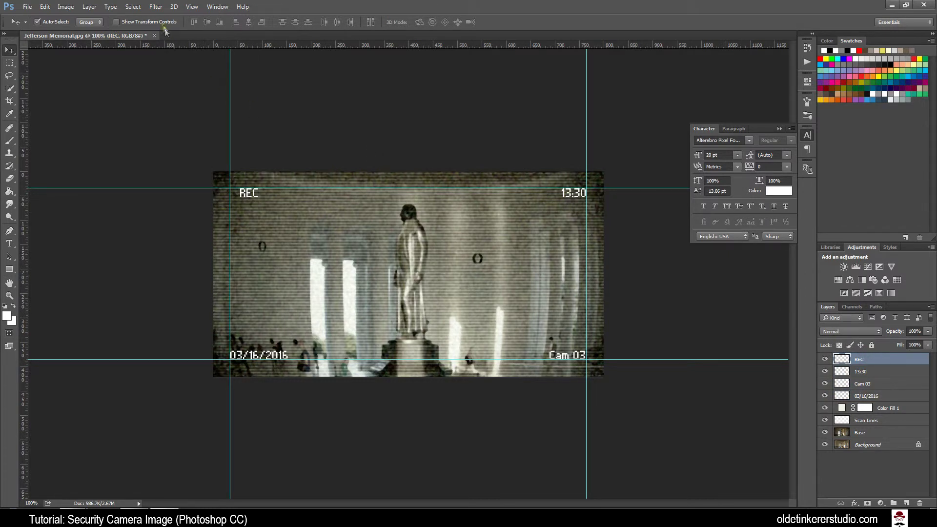
click(157, 7)
mouse_move(174, 113)
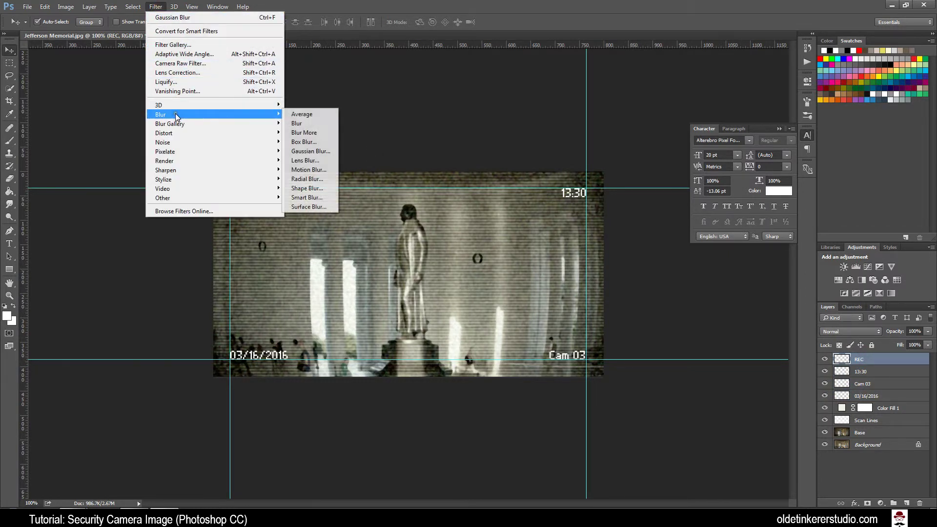
click(316, 151)
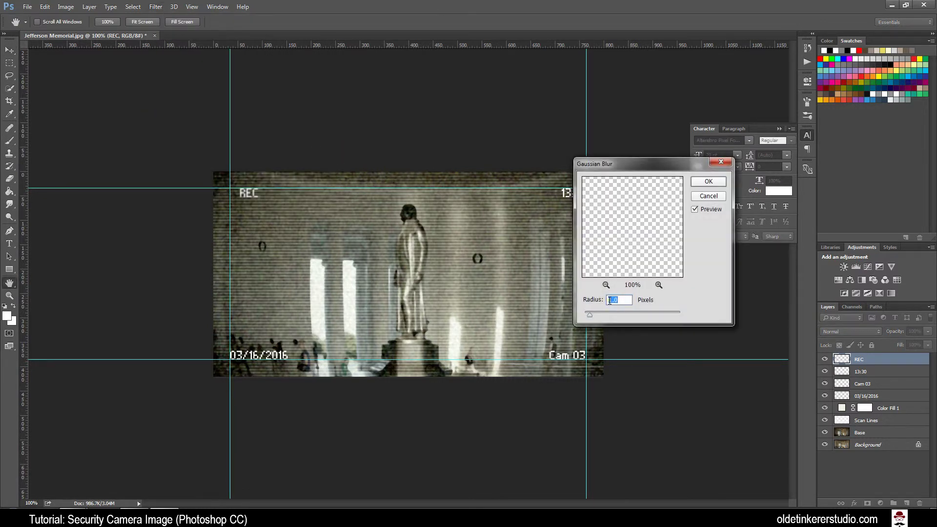
click(708, 182)
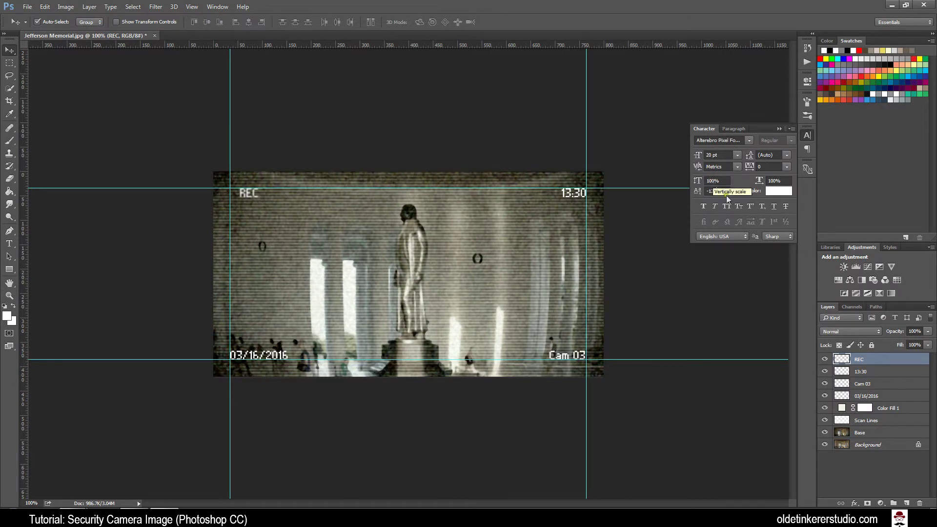
click(884, 373)
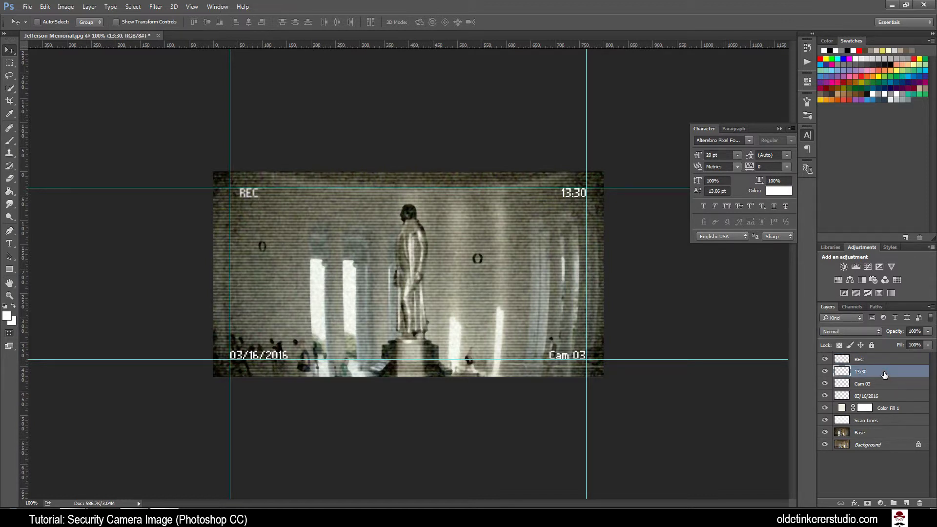
click(889, 396)
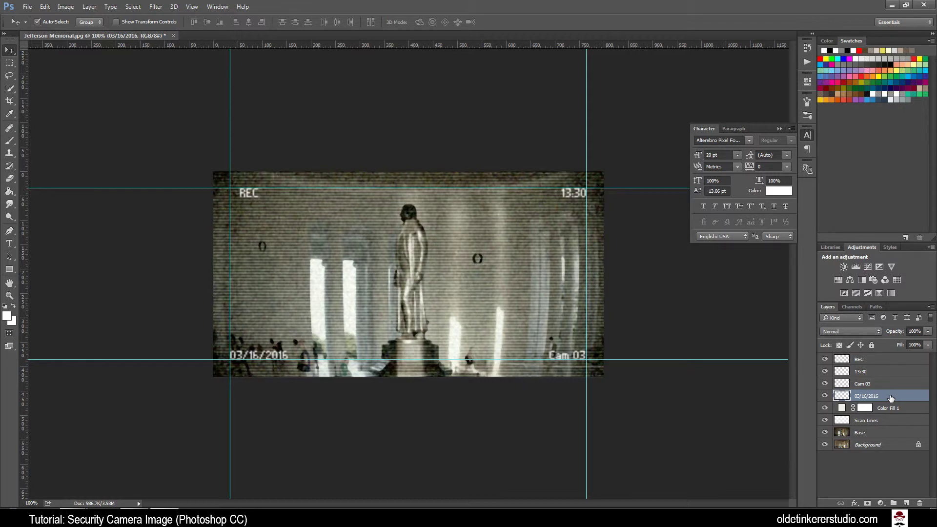
- Group the four text layers into a group named Text and add a new empty layer above it
shift+click(885, 360)
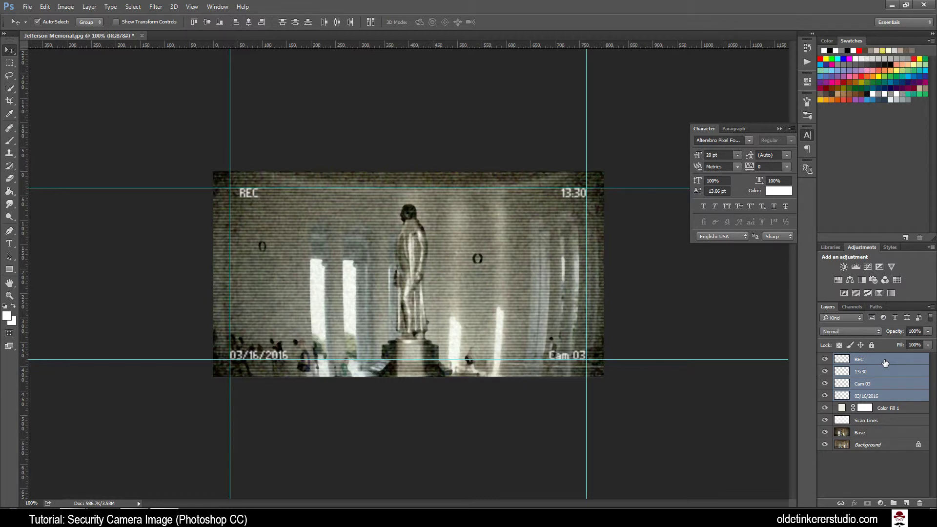
right_click(900, 396)
drag(901, 396, 893, 503)
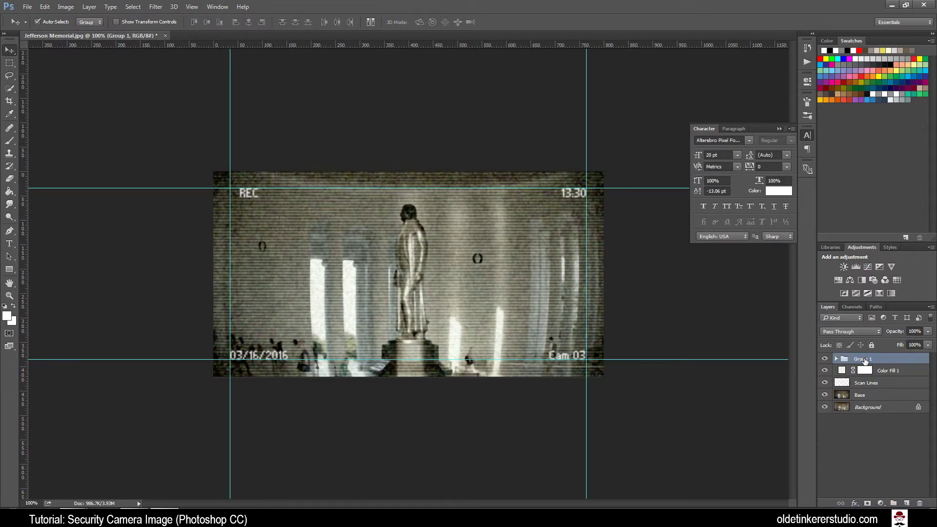
double_click(862, 359)
text(Text)
key(Return)
click(906, 503)
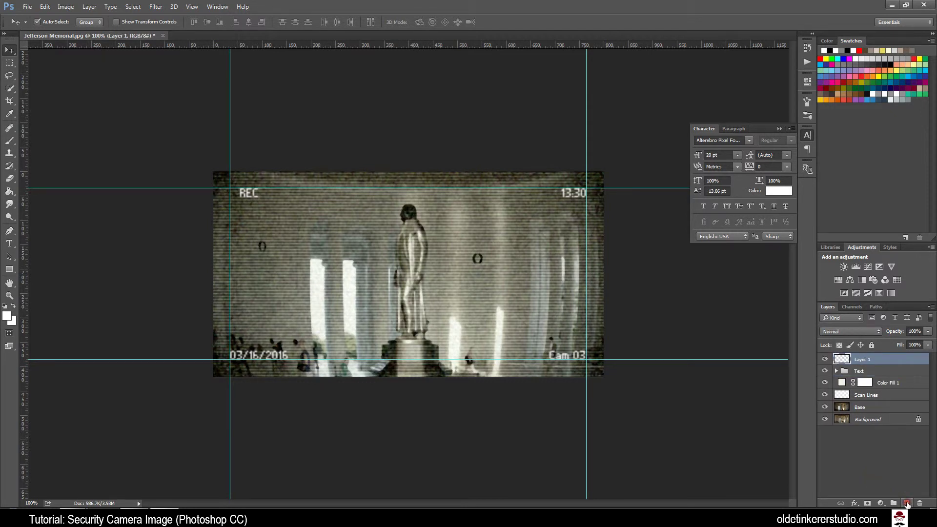
double_click(862, 359)
- Name the new layer Record and draw a small 12 px circular selection on the photo
key(Return)
click(11, 64)
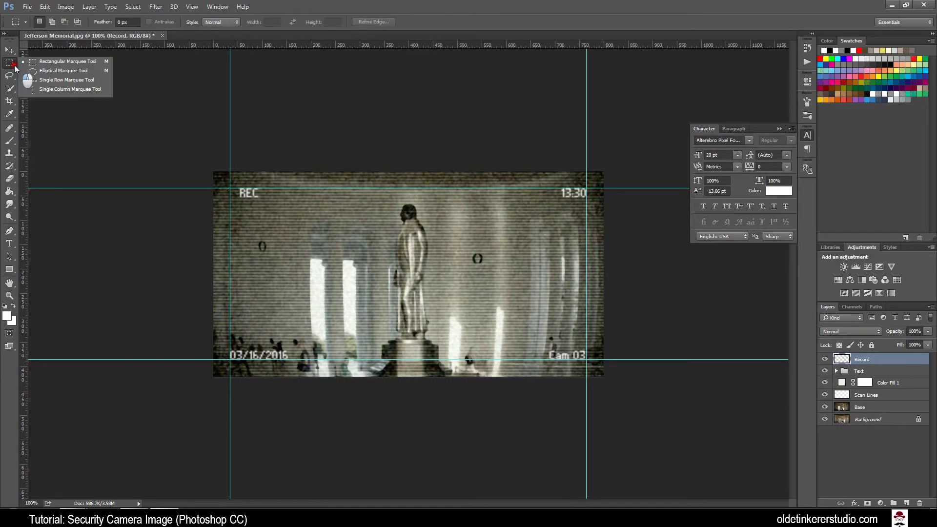
click(52, 70)
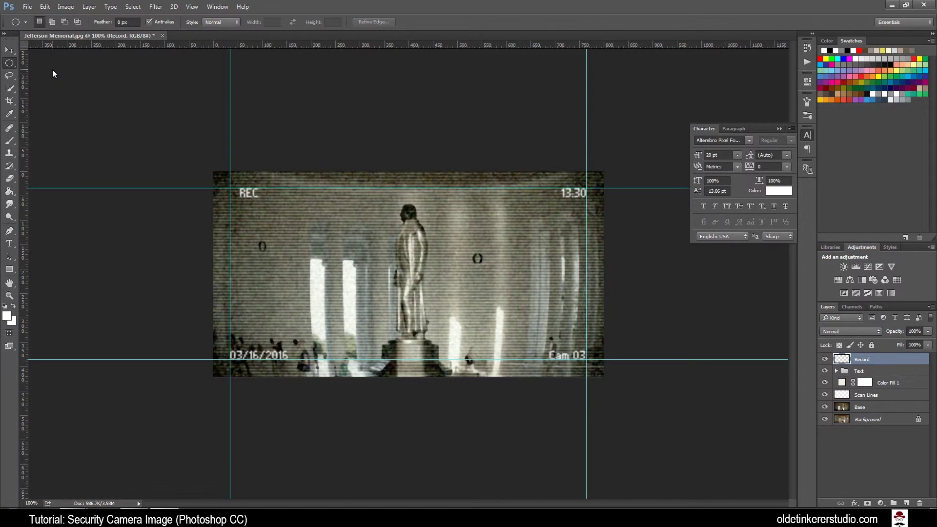
click(321, 263)
drag(321, 263, 327, 259)
- Fill the circle with red #fd0303 and deselect
click(8, 317)
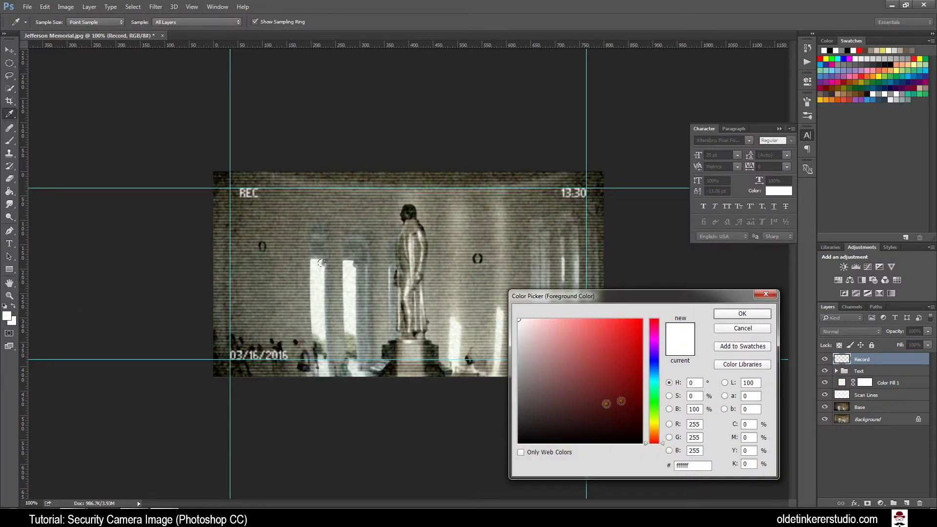
click(698, 465)
text(fd)
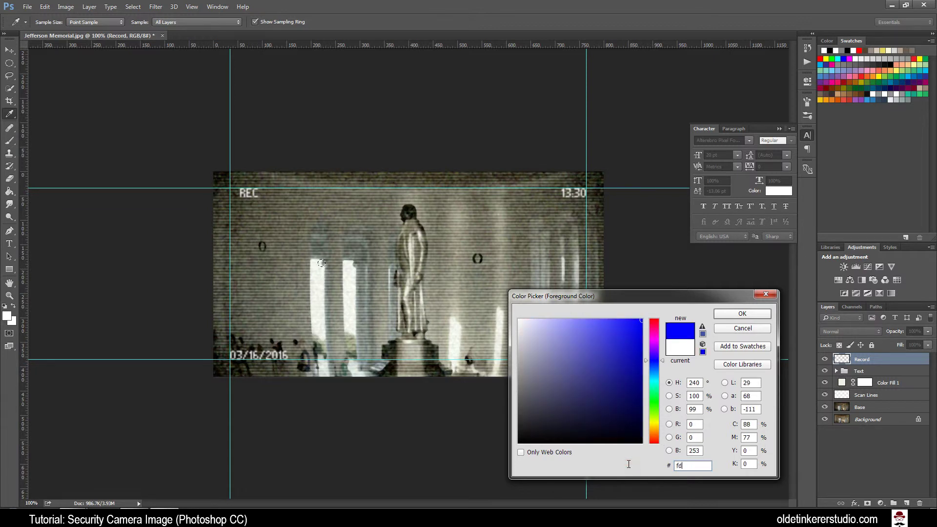
text(0303)
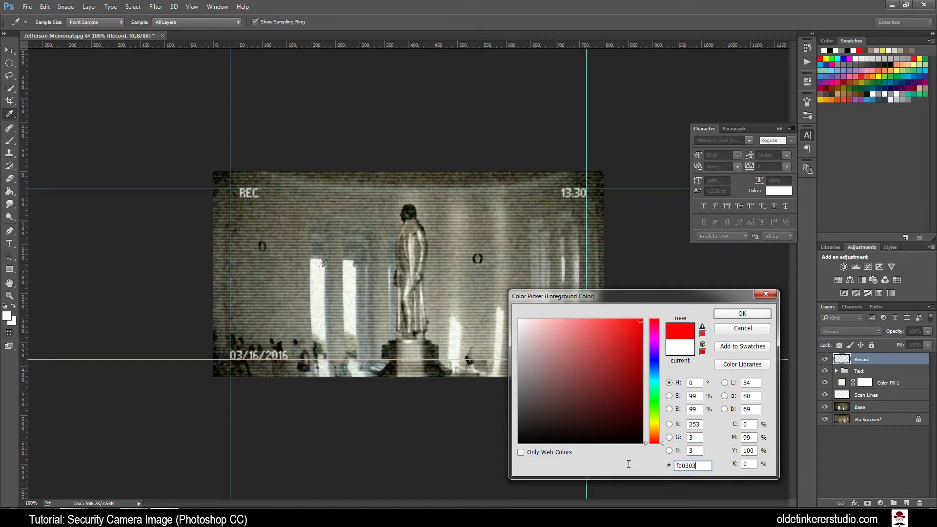
click(739, 313)
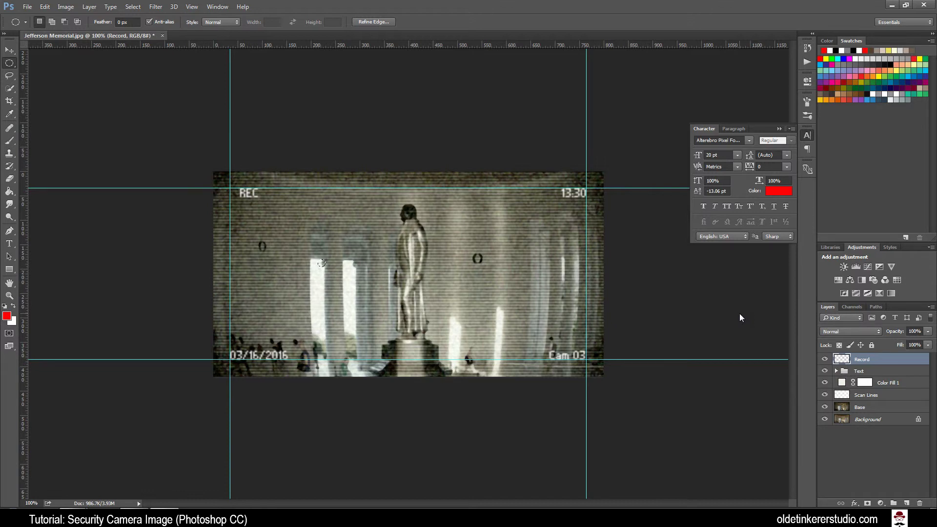
key(alt+BackSpace)
key(ctrl+d)
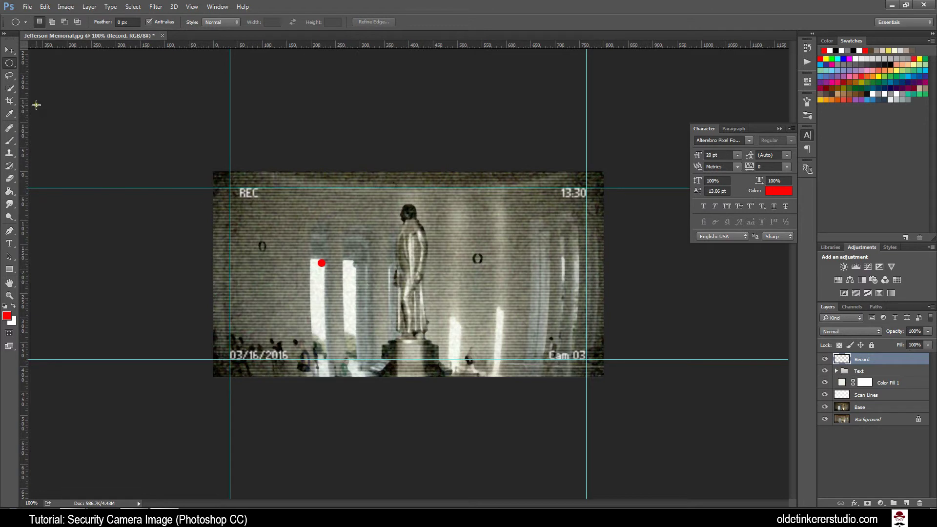
- Move the red dot just left of REC and nudge the REC label slightly right
click(9, 50)
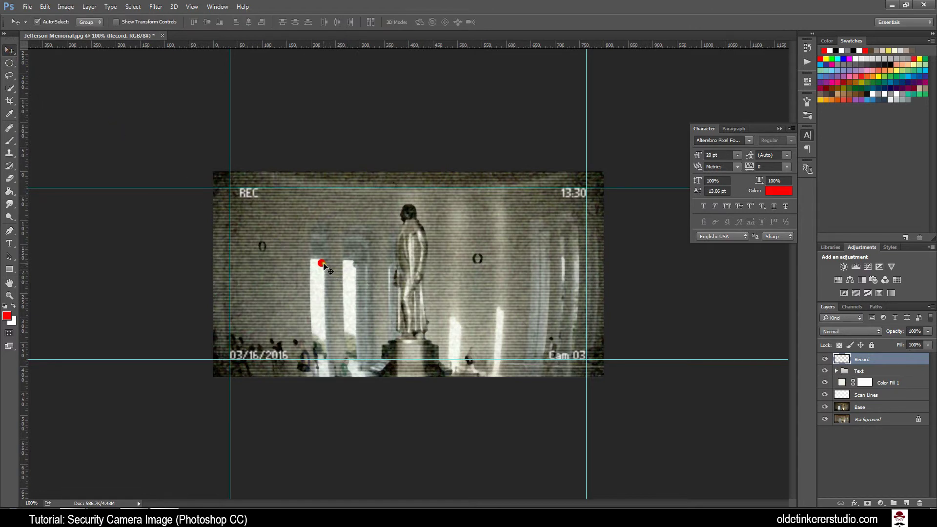
drag(322, 265, 236, 195)
click(836, 371)
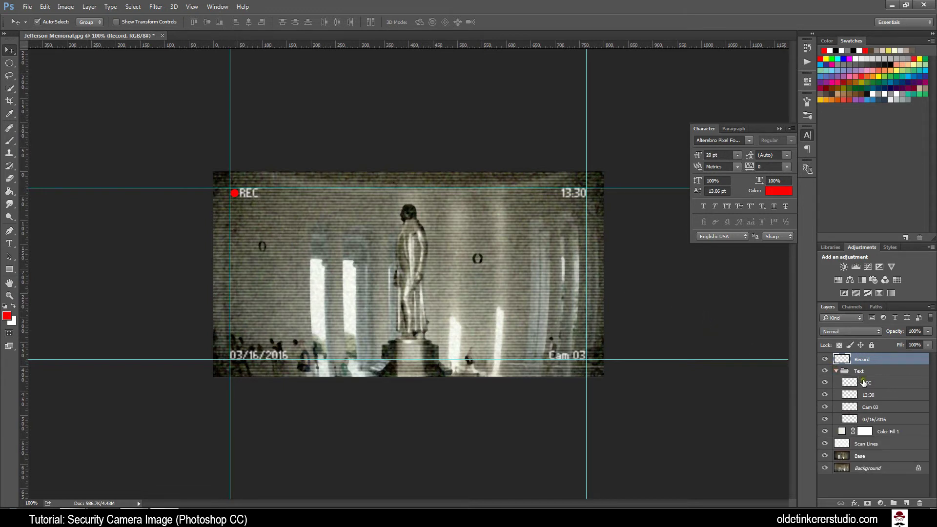
click(865, 382)
key(Right)
key(Right)
key(Right)
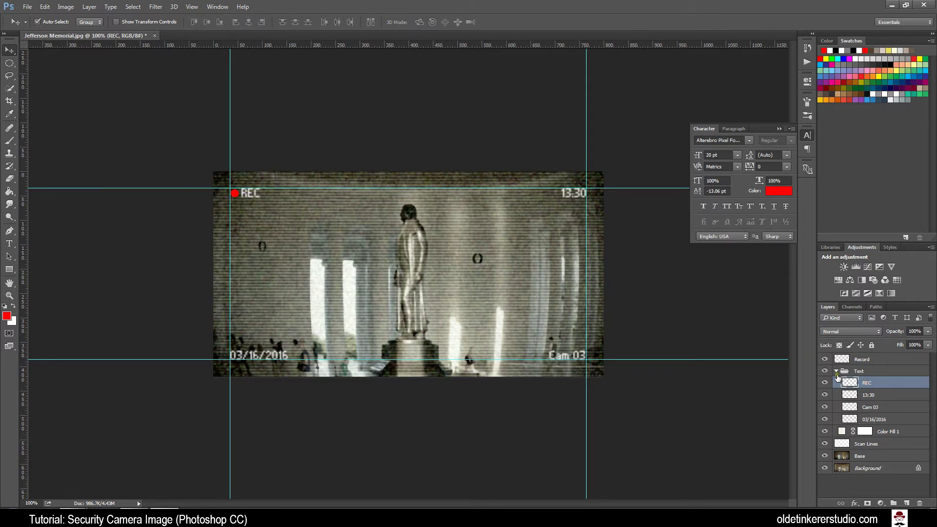
click(836, 371)
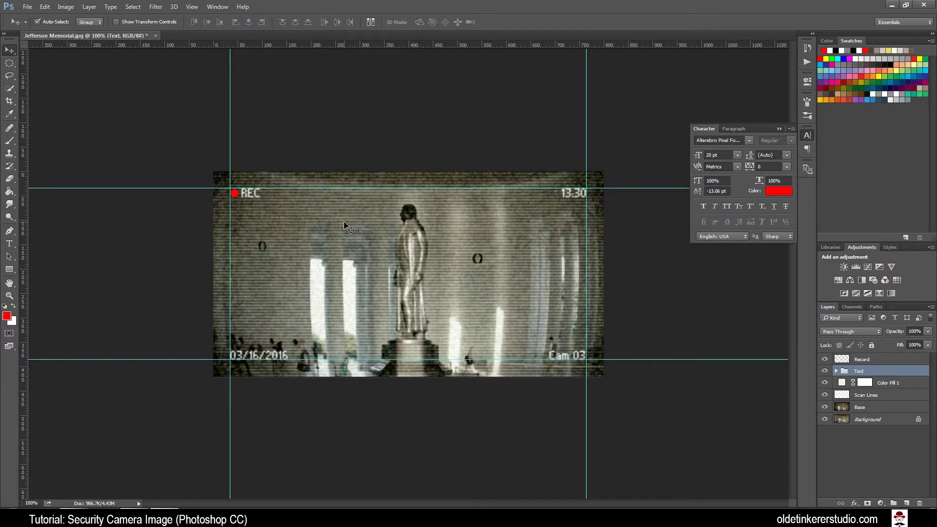
click(858, 359)
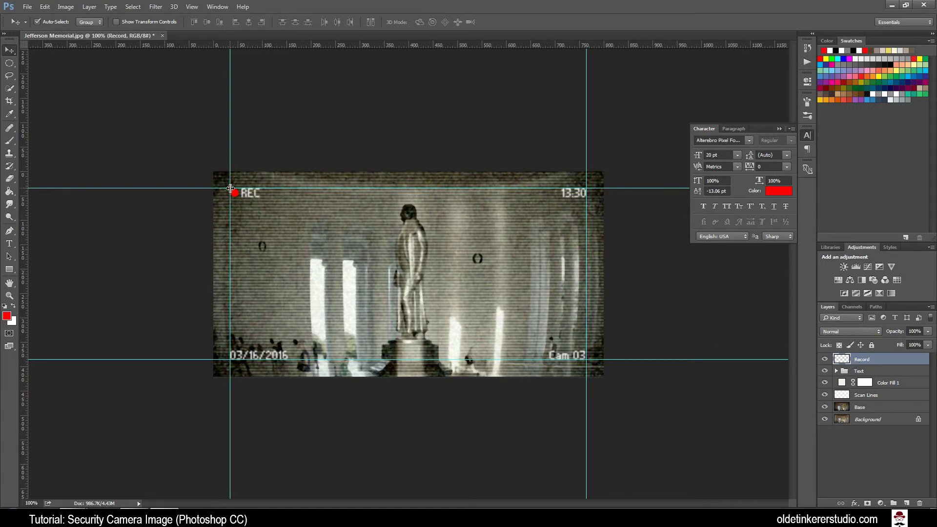
- Blur the red dot with a 3 px Gaussian Blur, hide the guides, and collapse the Character panel
click(155, 6)
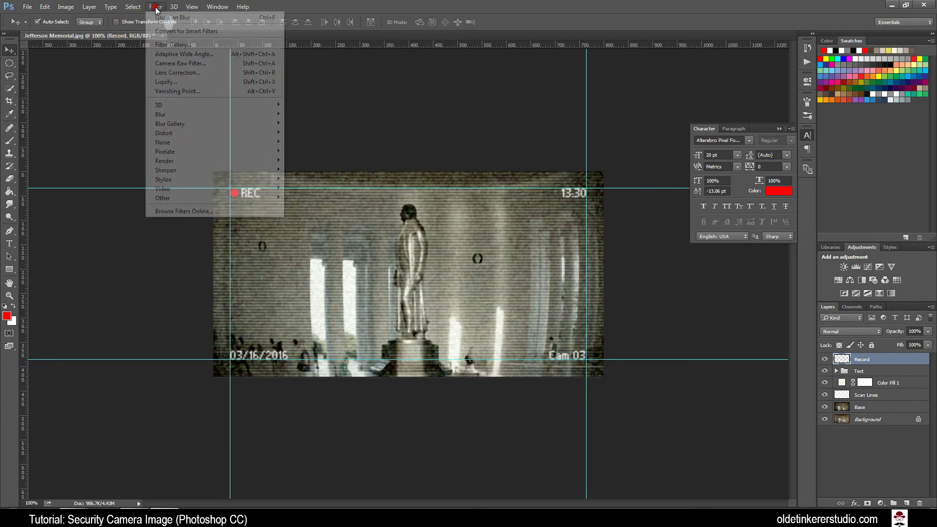
mouse_move(193, 116)
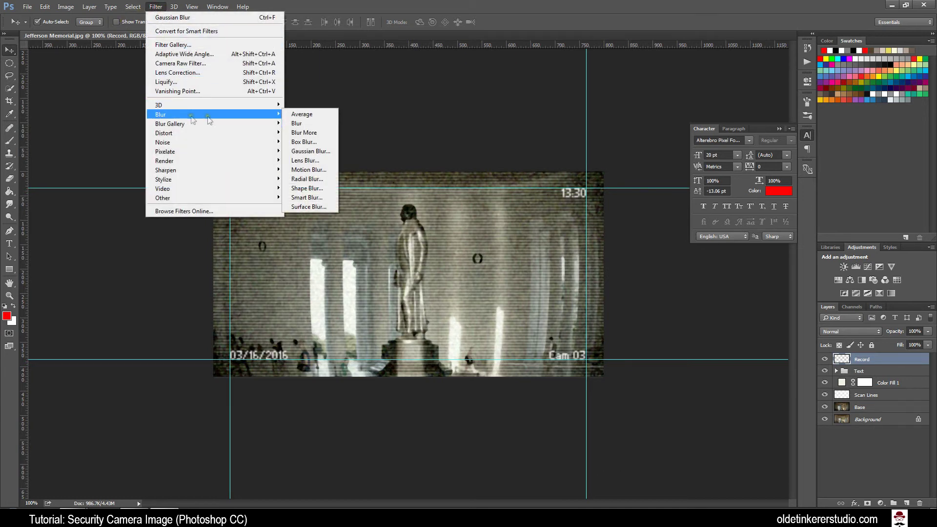
click(314, 151)
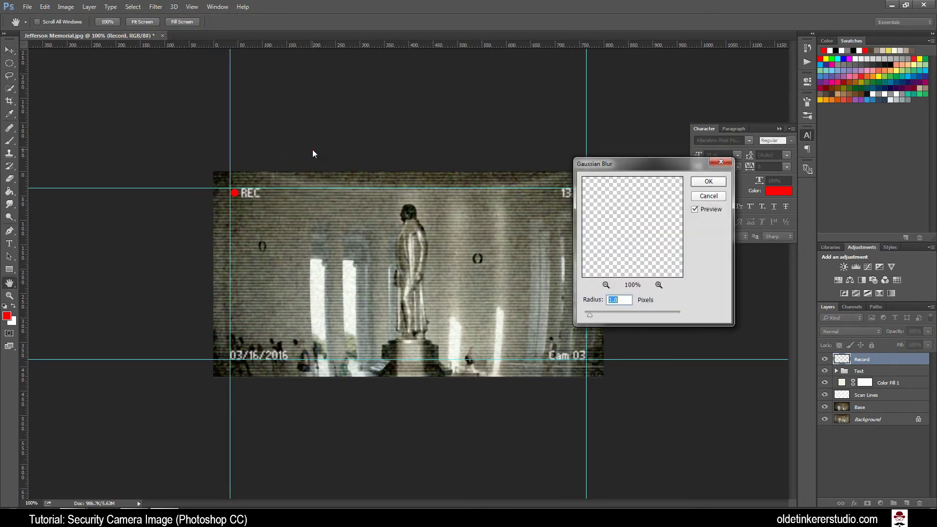
text(3)
click(708, 182)
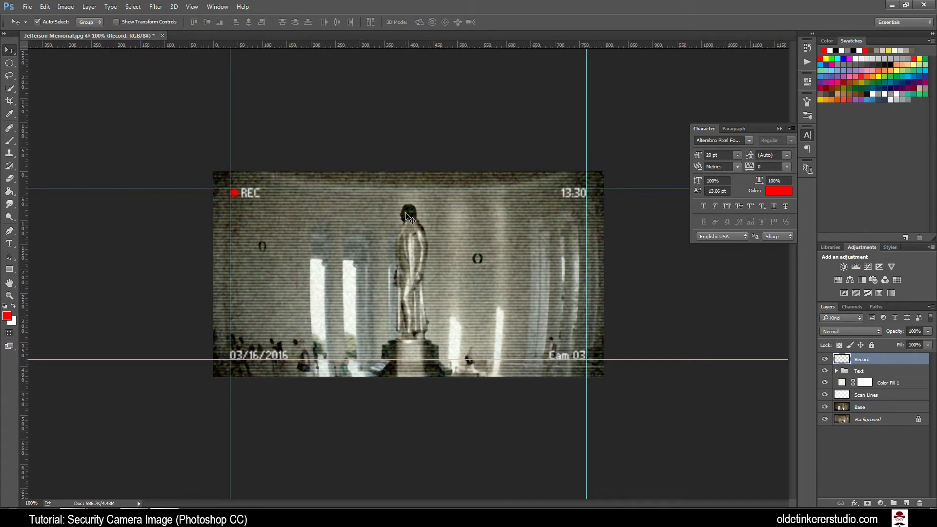
key(ctrl+semicolon)
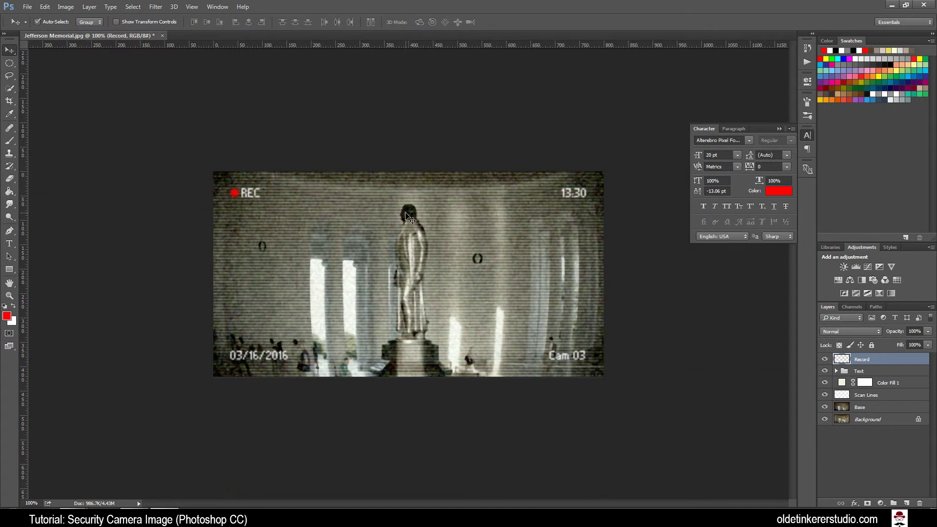
click(779, 128)
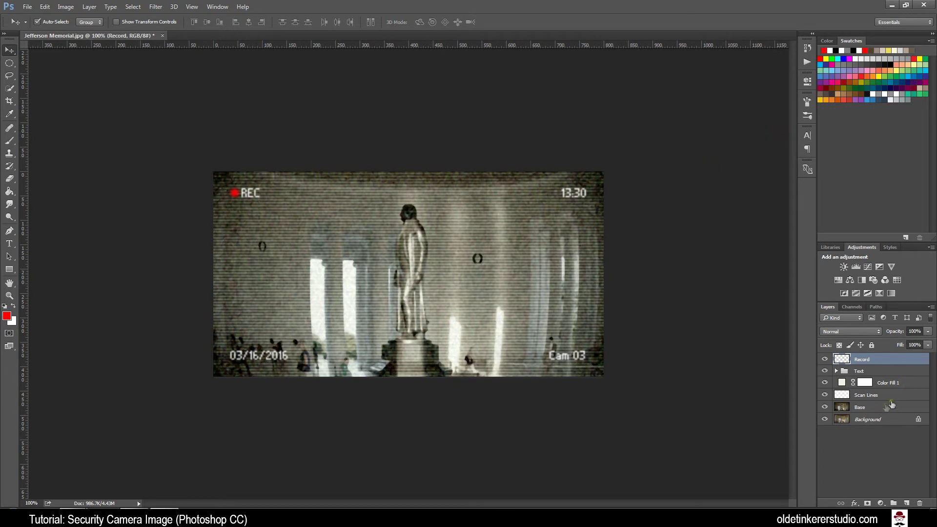
- Add a new layer named Box above the Scan Lines layer
click(868, 398)
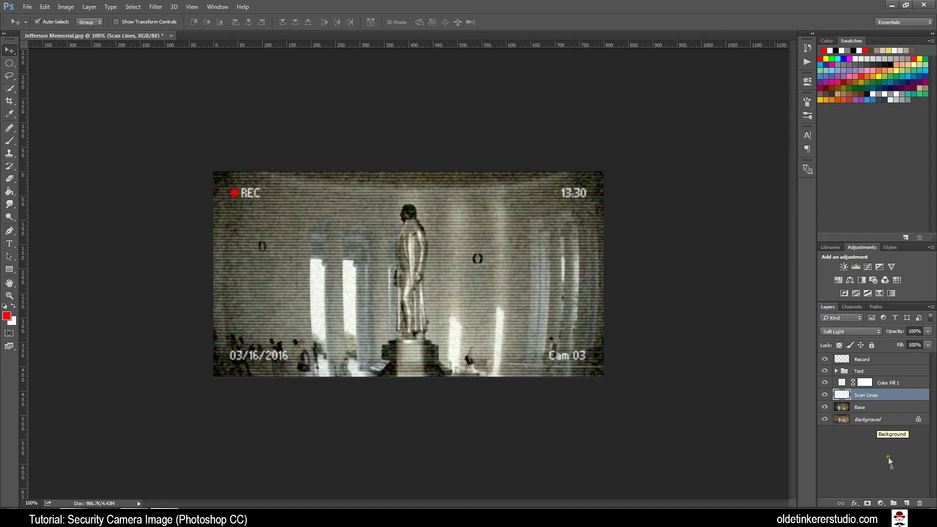
click(907, 503)
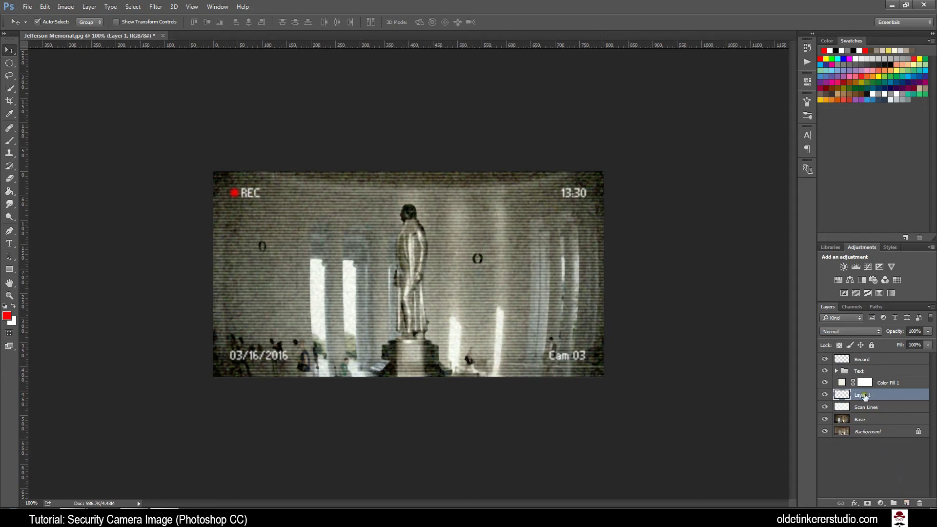
double_click(862, 395)
text(Box)
key(Return)
- Fill a rectangle around the 13:30 timestamp with black at 50% layer opacity
drag(15, 66, 63, 62)
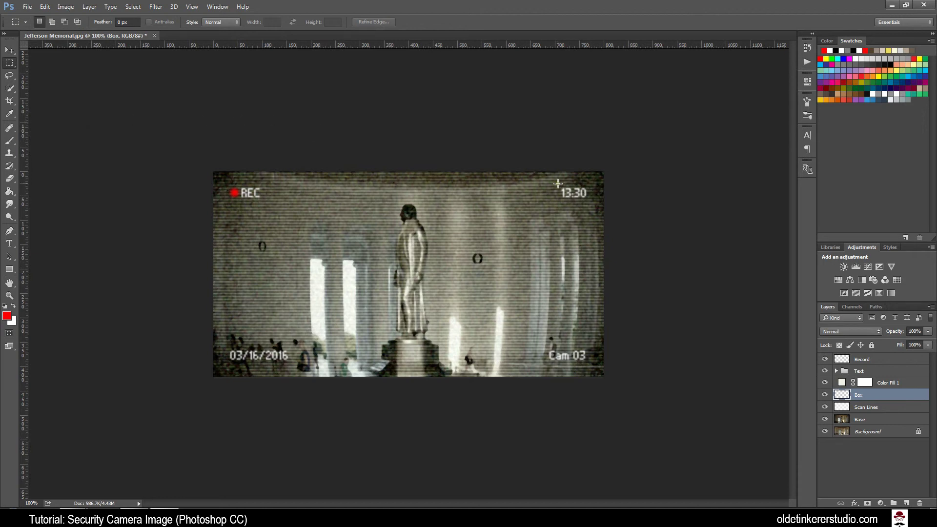
drag(558, 184, 604, 200)
click(5, 306)
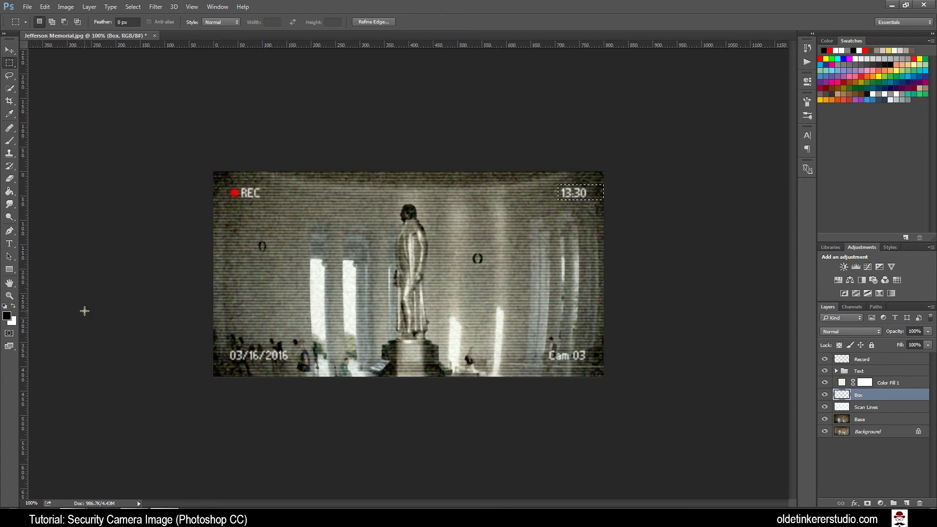
key(alt+BackSpace)
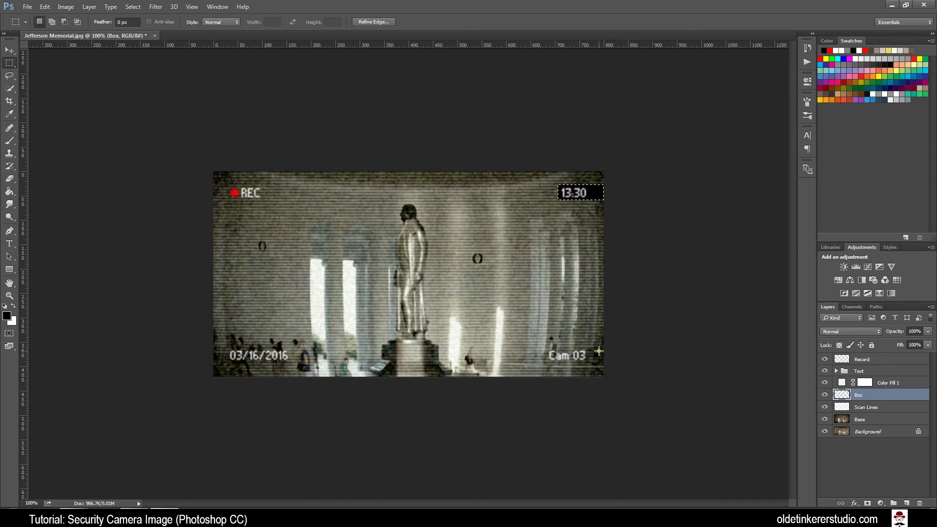
click(911, 331)
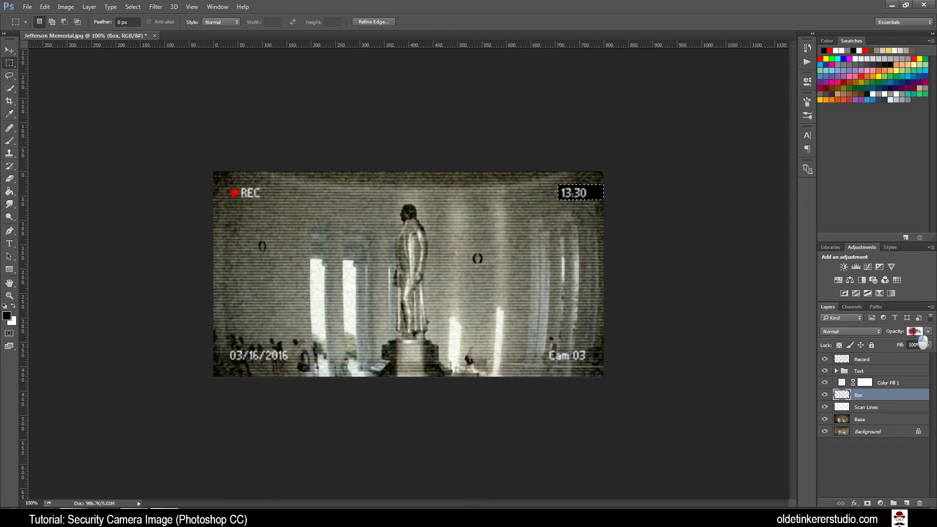
key(Return)
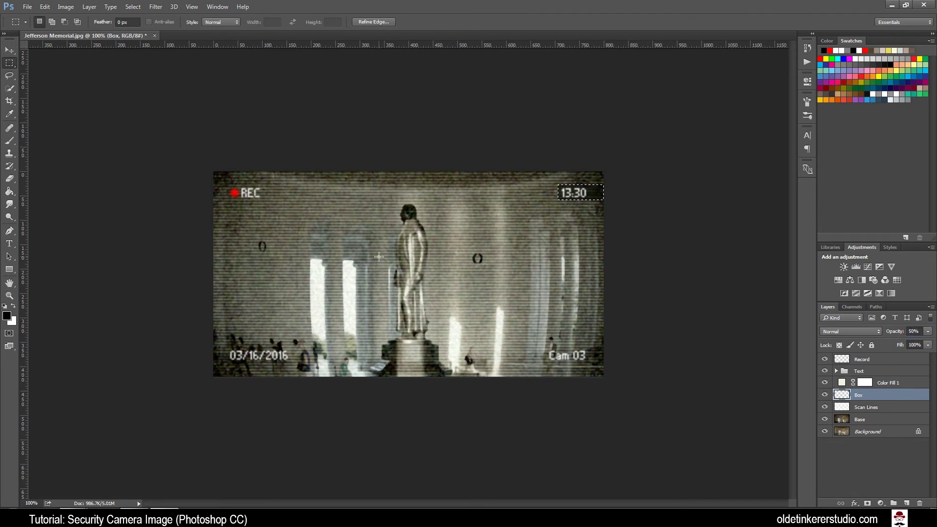
key(ctrl+d)
- Soften the Box layer's edges with a Gaussian Blur of 1 pixel radius
click(156, 7)
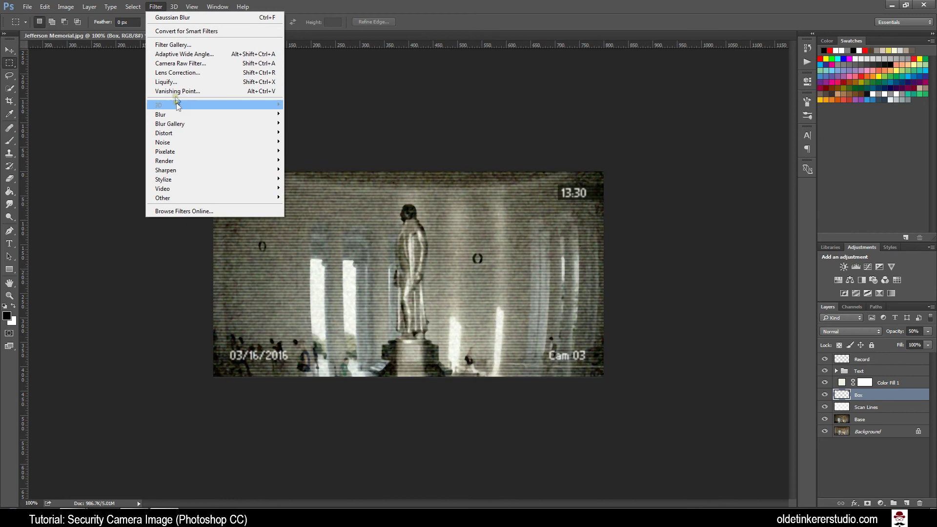
mouse_move(182, 115)
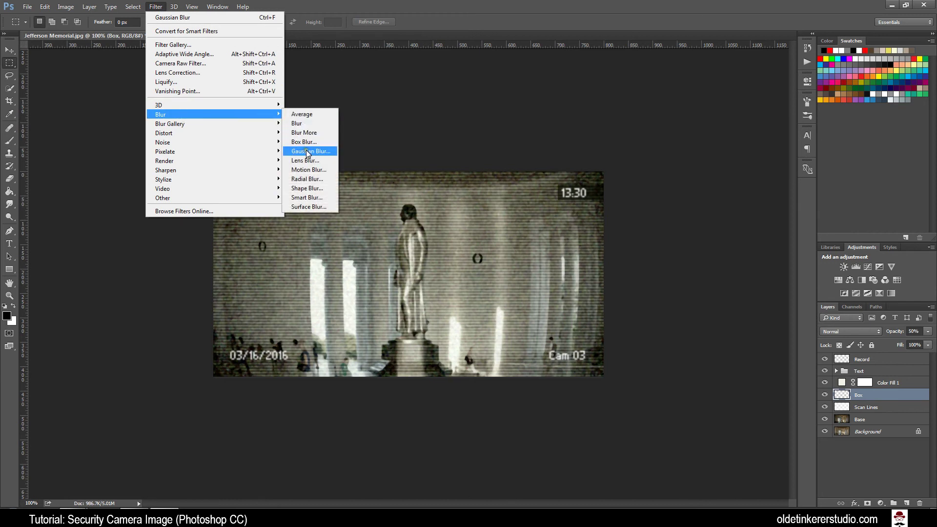
click(307, 151)
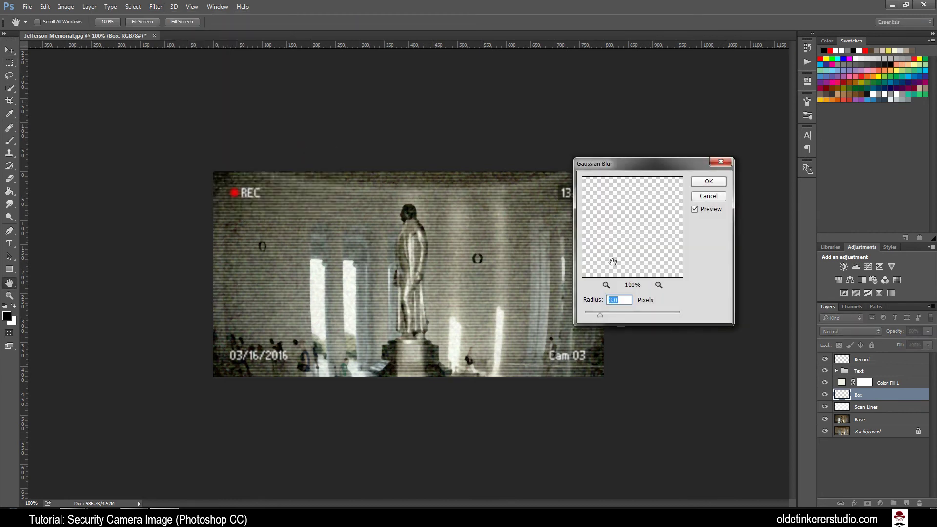
text(1)
click(712, 183)
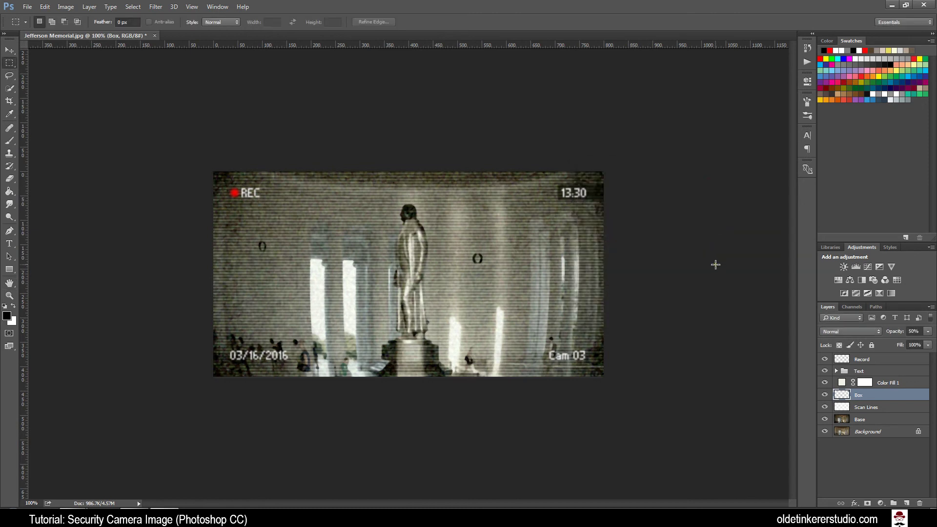
- Duplicate the Box layer and nudge the copy left until it sits behind REC
key(ctrl+j)
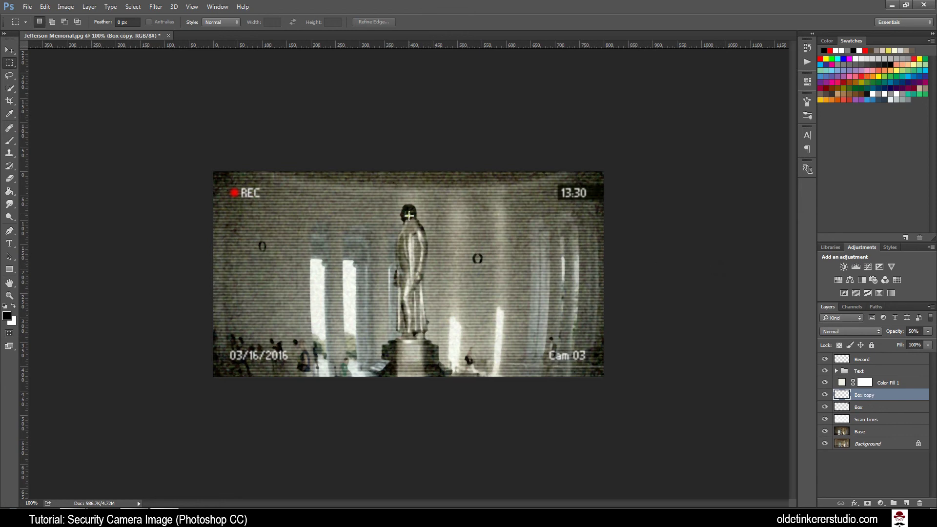
click(9, 51)
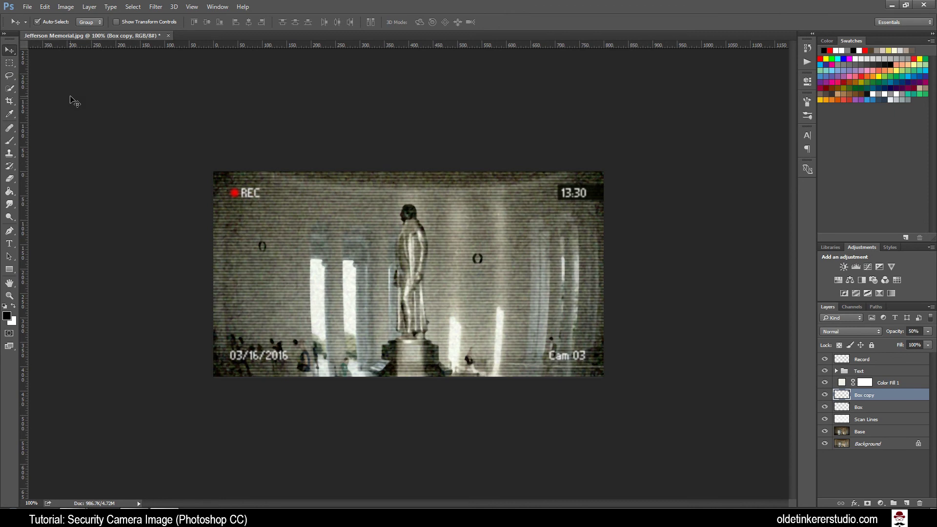
key(shift+Left)
key(shift+Left)
key(shift+Left)
key(shift+Left)
key(shift+Left)
key(shift+Left)
key(shift+Left)
key(shift+Left)
key(shift+Left)
key(shift+Left)
key(shift+Left)
key(shift+Left)
key(shift+Left)
key(shift+Left)
key(shift+Left)
key(shift+Left)
key(shift+Left)
key(shift+Left)
key(shift+Left)
key(shift+Left)
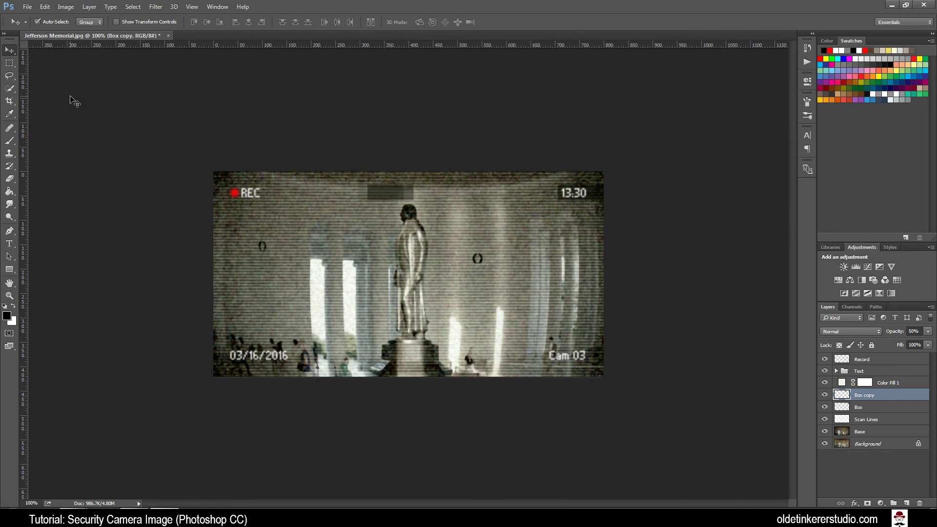
key(shift+Left)
key(shift+Left)
key(shift+Left)
key(shift+Left)
key(shift+Left)
key(shift+Left)
key(shift+Left)
key(shift+Left)
key(shift+Left)
key(shift+Left)
key(shift+Left)
key(shift+Left)
key(shift+Left)
key(shift+Left)
key(shift+Left)
key(shift+Left)
key(shift+Left)
key(shift+Left)
key(shift+Left)
key(shift+Left)
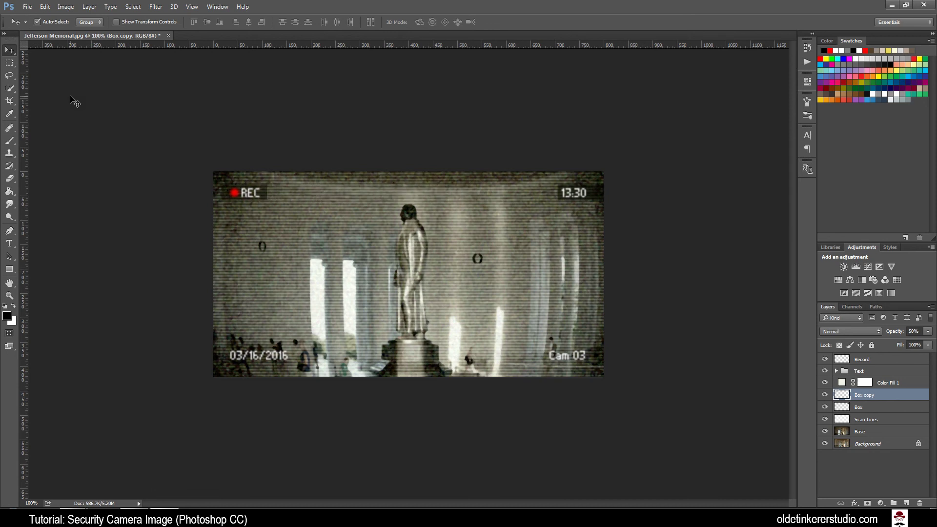
key(shift+Left)
key(shift+Left)
- Stretch the Box copy to about 111% width so it covers REC
key(ctrl+t)
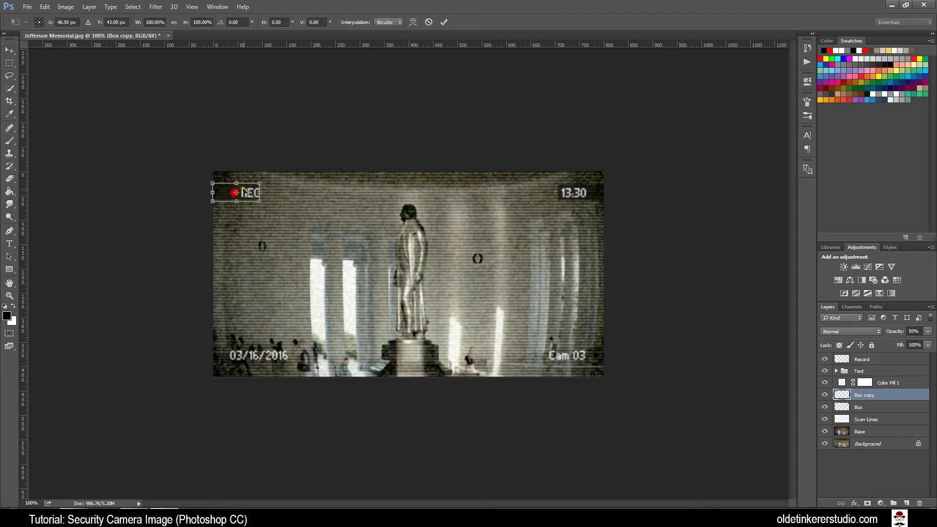
drag(260, 193, 266, 193)
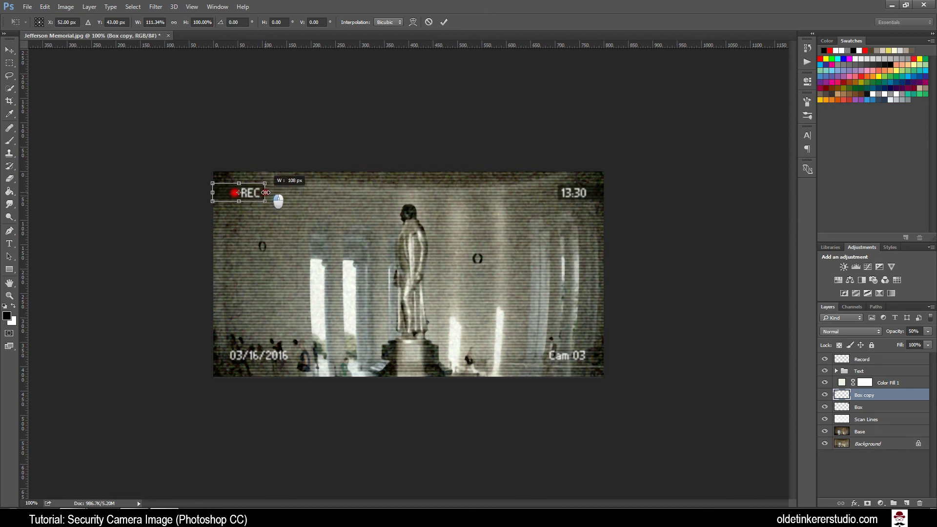
click(443, 23)
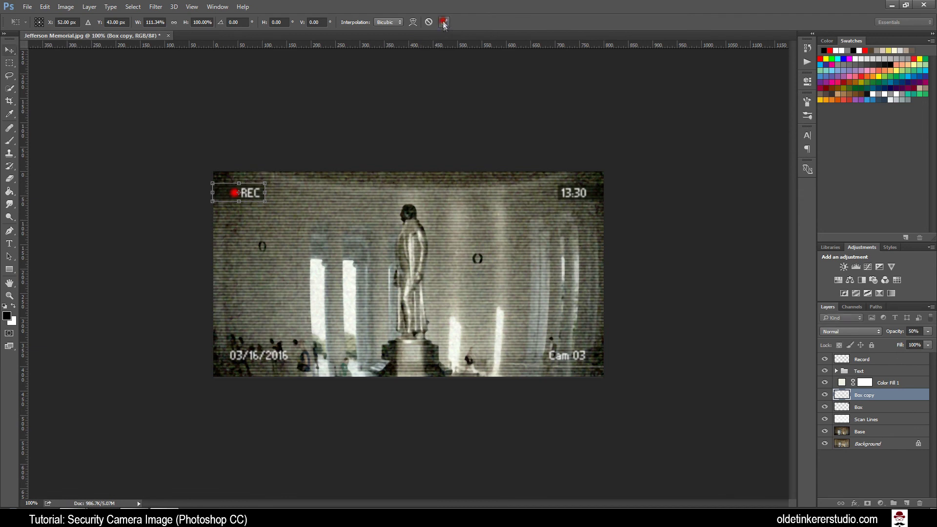